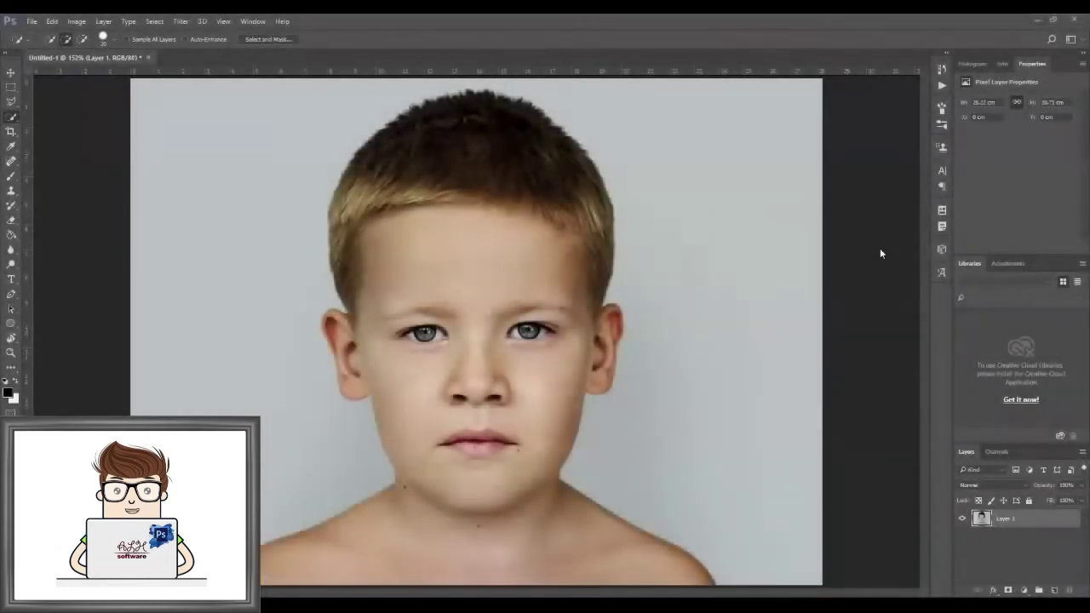
Apply Auto Tone and Auto Contrast to the portrait
{"action": "left_click", "coordinate": [76, 21]}
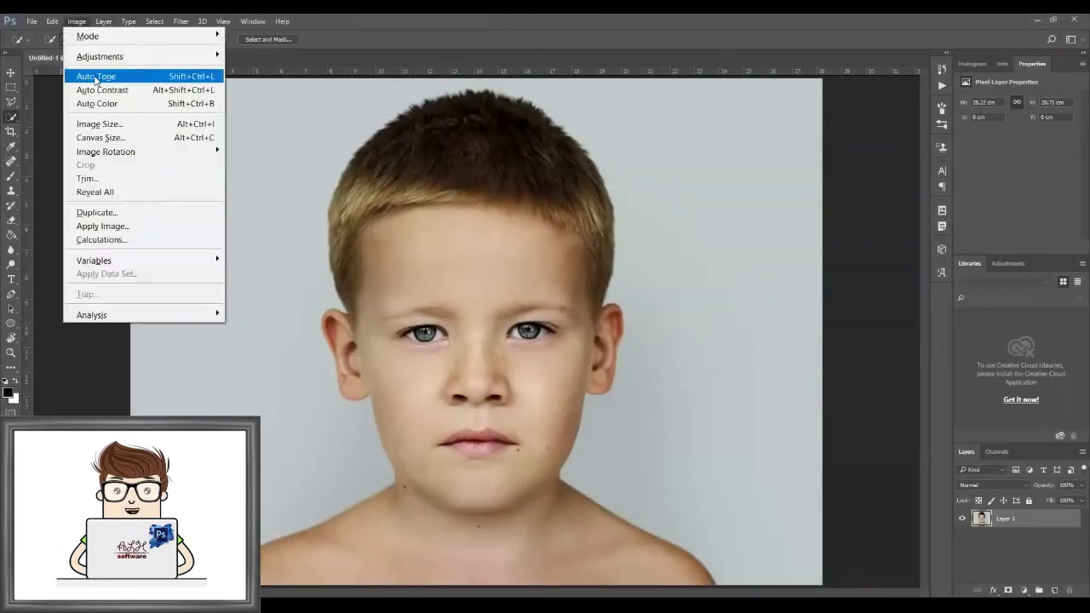
{"action": "left_click", "coordinate": [95, 75]}
{"action": "left_click", "coordinate": [85, 21]}
{"action": "left_click", "coordinate": [99, 88]}
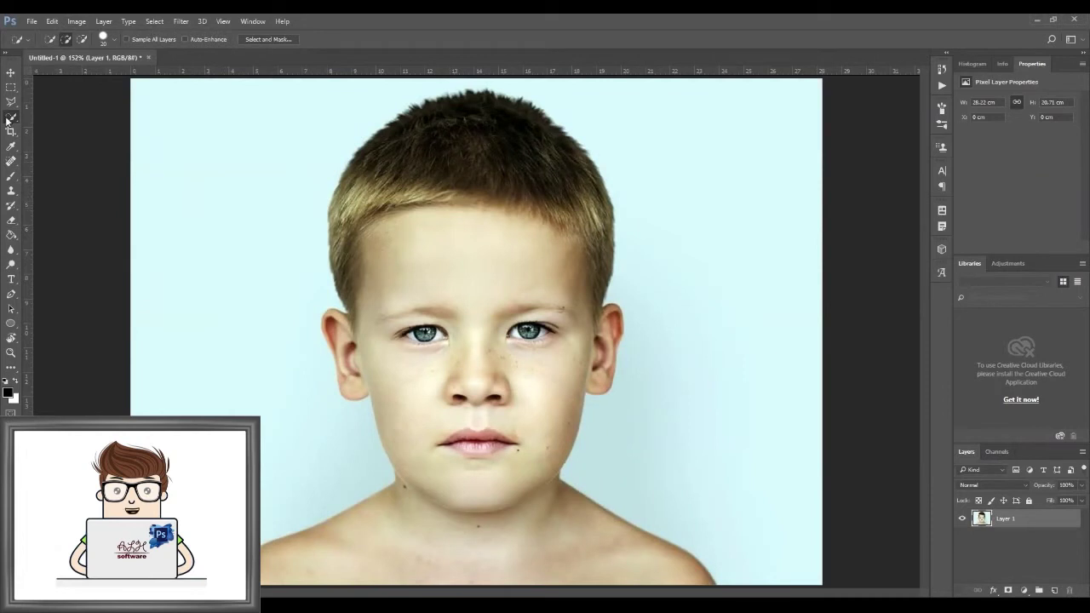
Mask out the background on Layer 1, invert the mask to keep the boy, and test the feather setting
{"action": "left_click_drag", "start_coordinate": [193, 200], "coordinate": [239, 333]}
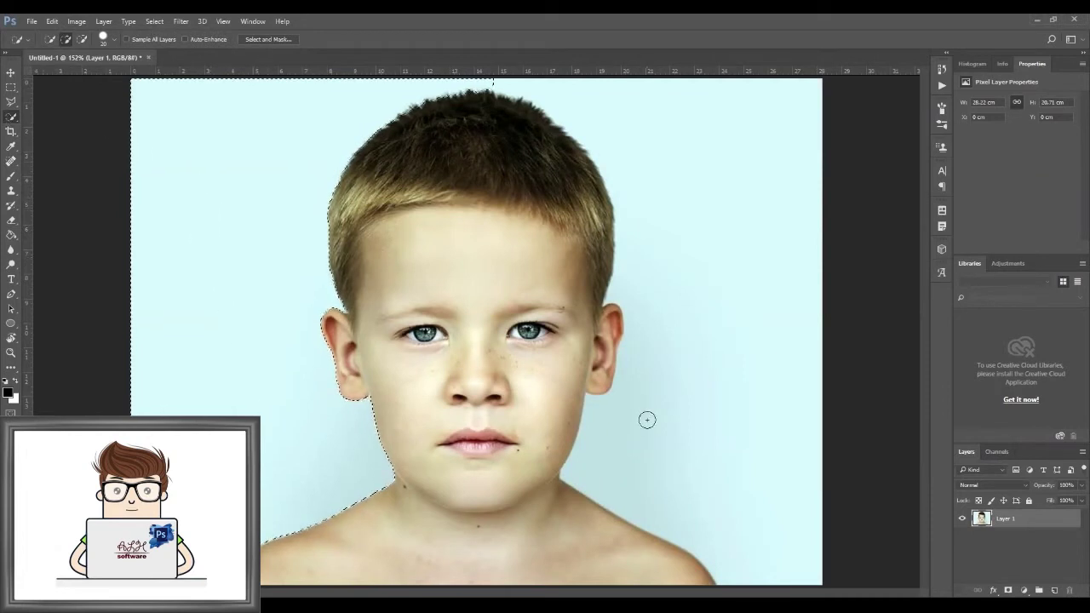
{"action": "left_click", "coordinate": [704, 246]}
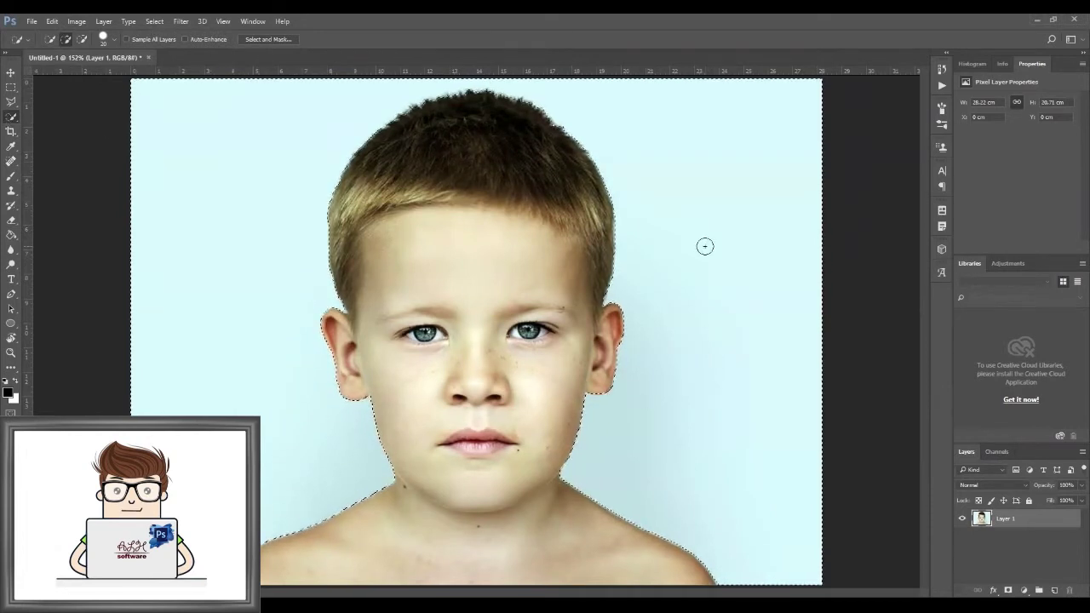
{"action": "left_click", "coordinate": [1008, 590]}
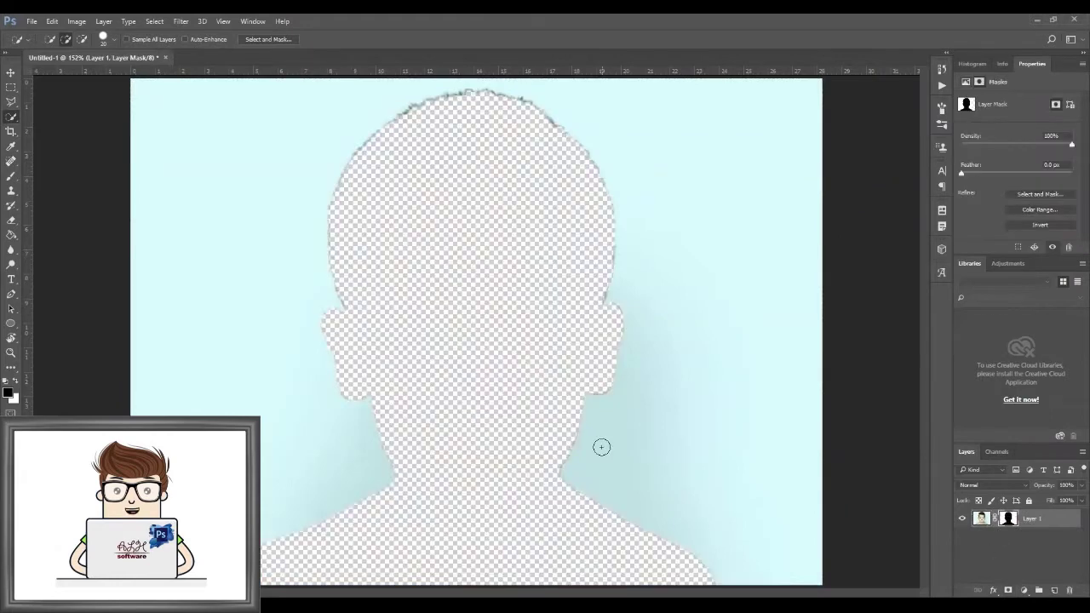
{"action": "key", "text": "ctrl+i"}
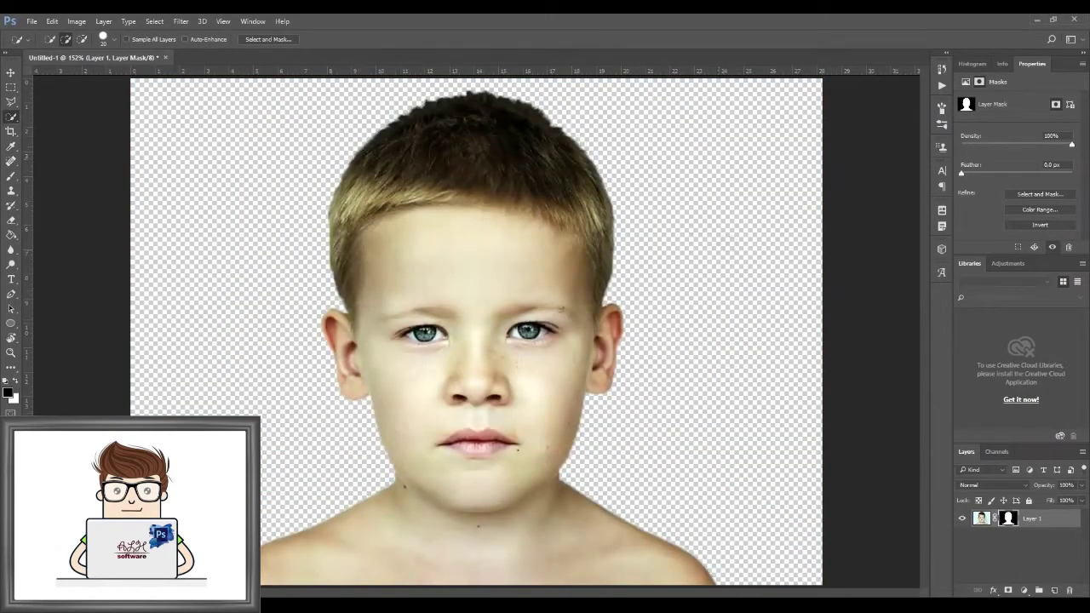
{"action": "left_click", "coordinate": [268, 40]}
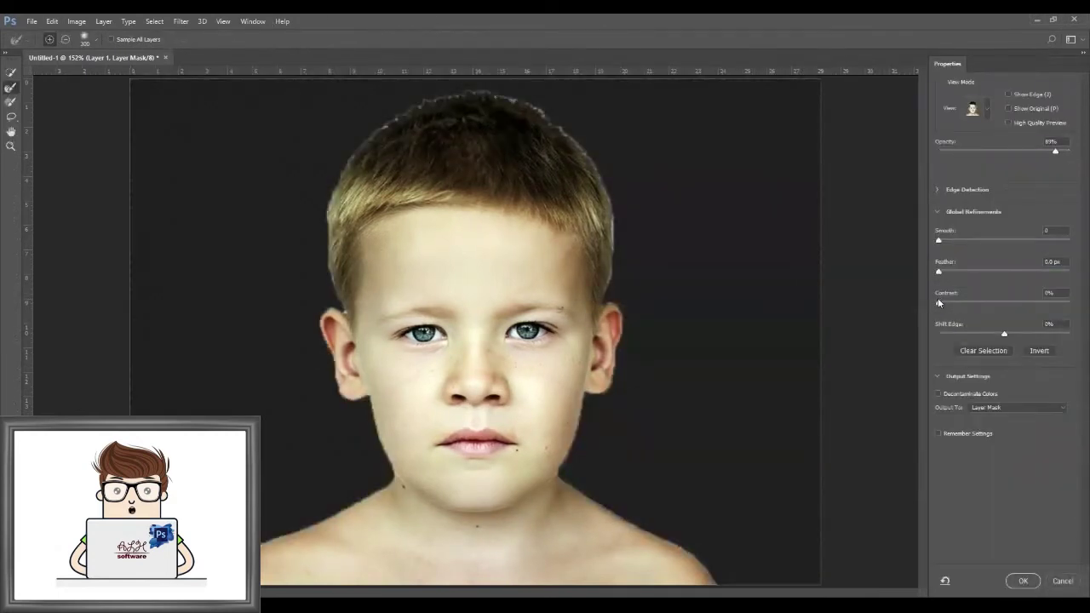
{"action": "left_click_drag", "start_coordinate": [938, 271], "coordinate": [967, 277]}
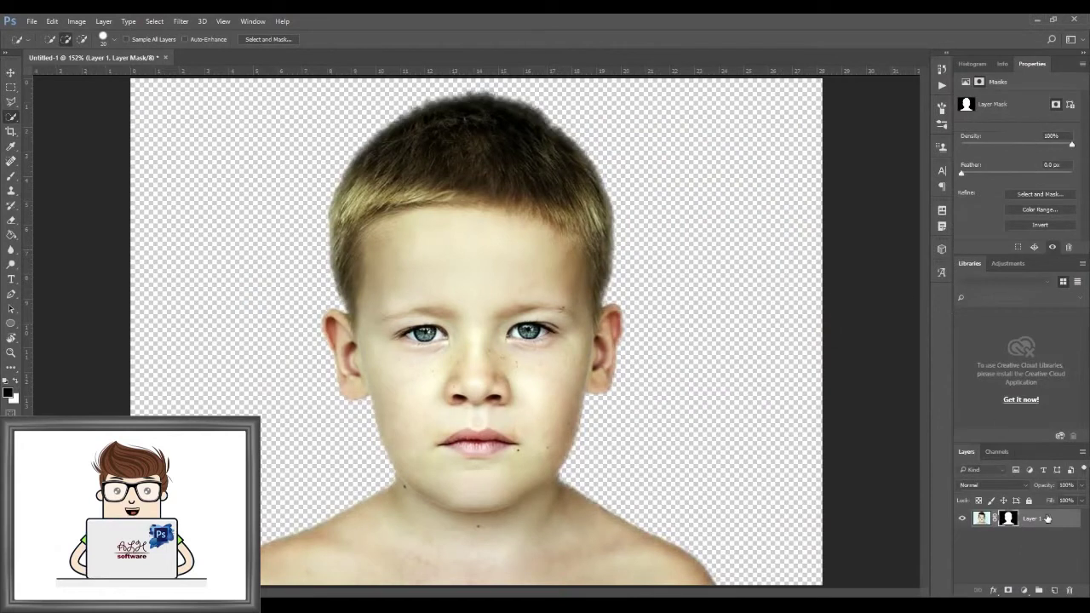
Create a new Layer 2 and fill it with white using the Paint Bucket
{"action": "left_click", "coordinate": [1054, 590]}
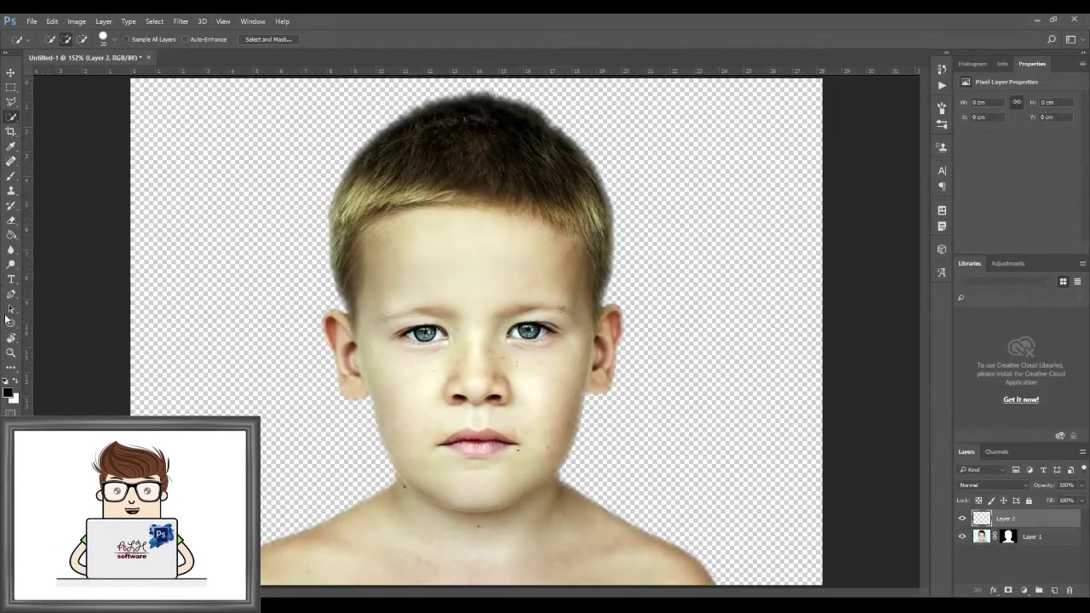
{"action": "left_click", "coordinate": [11, 234]}
{"action": "left_click", "coordinate": [11, 234]}
{"action": "key", "text": "x"}
{"action": "left_click", "coordinate": [199, 352]}
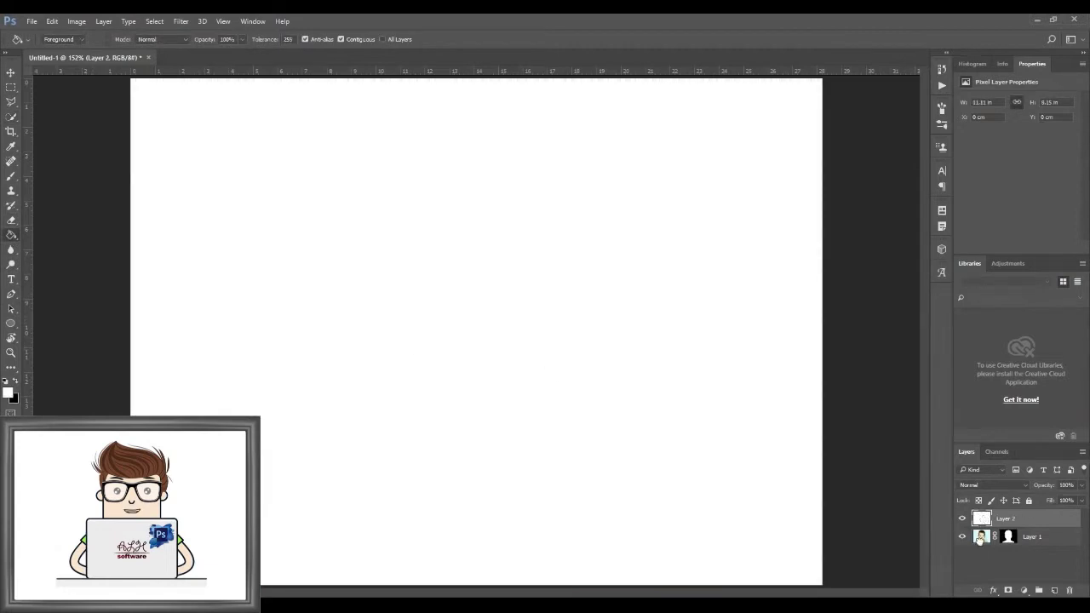
Move Layer 1 above the white layer and duplicate it with Ctrl+J
{"action": "left_click_drag", "start_coordinate": [979, 537], "coordinate": [971, 509]}
{"action": "left_click", "coordinate": [1035, 520]}
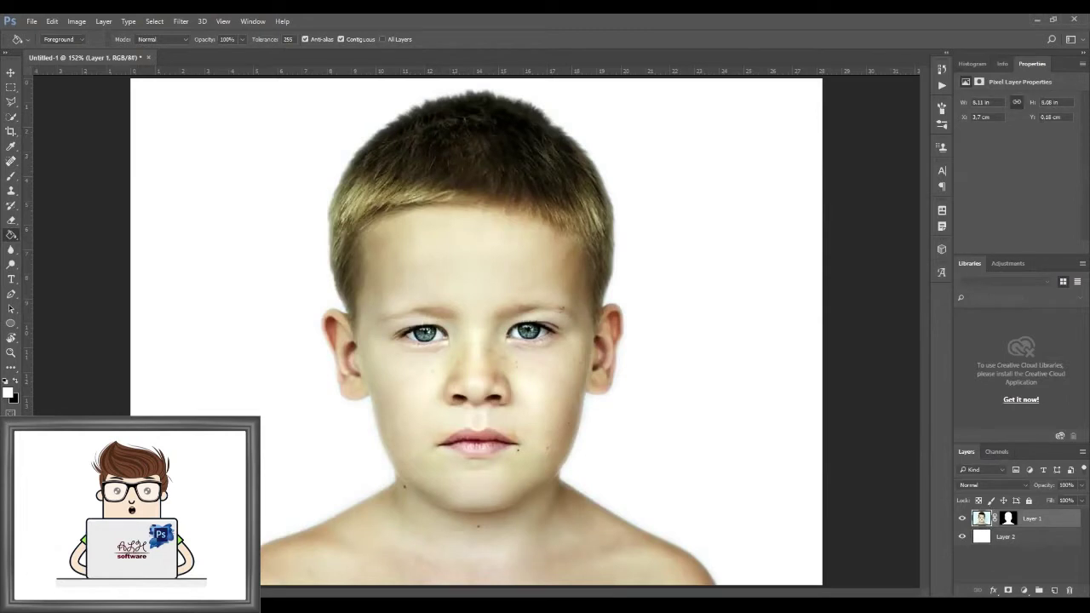
{"action": "key", "text": "ctrl+j"}
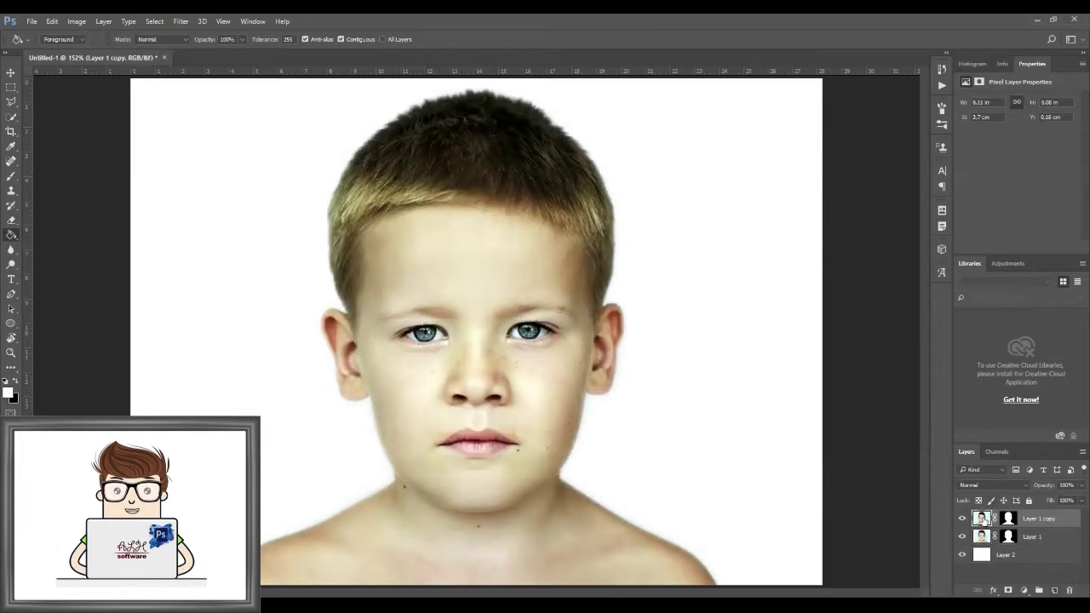
Add a Black & White adjustment layer with Yellows set to -87 via the on-face adjuster
{"action": "left_click", "coordinate": [1023, 590]}
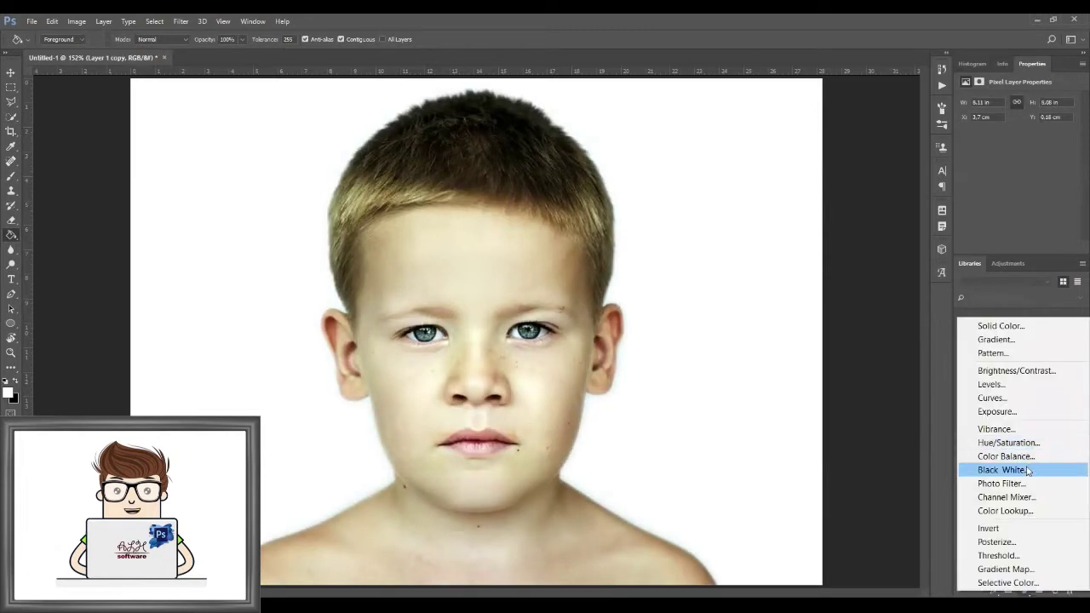
{"action": "left_click", "coordinate": [1029, 469]}
{"action": "left_click", "coordinate": [965, 115]}
{"action": "left_click_drag", "start_coordinate": [506, 278], "coordinate": [385, 281]}
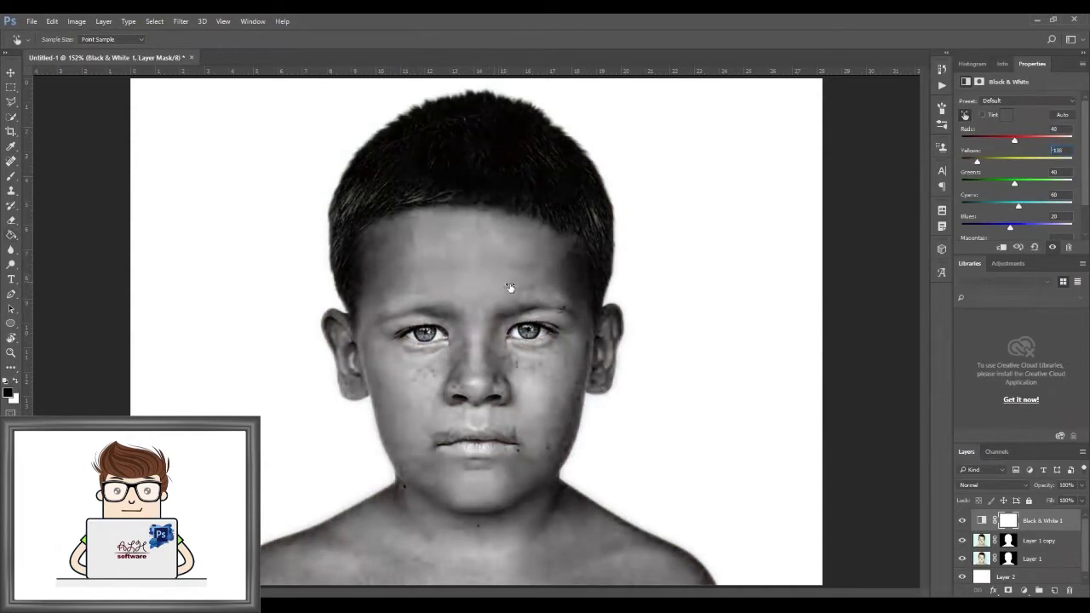
{"action": "mouse_move", "coordinate": [508, 287]}
{"action": "left_mouse_down"}
{"action": "mouse_move", "coordinate": [542, 285]}
{"action": "mouse_move", "coordinate": [531, 286]}
{"action": "left_mouse_up"}
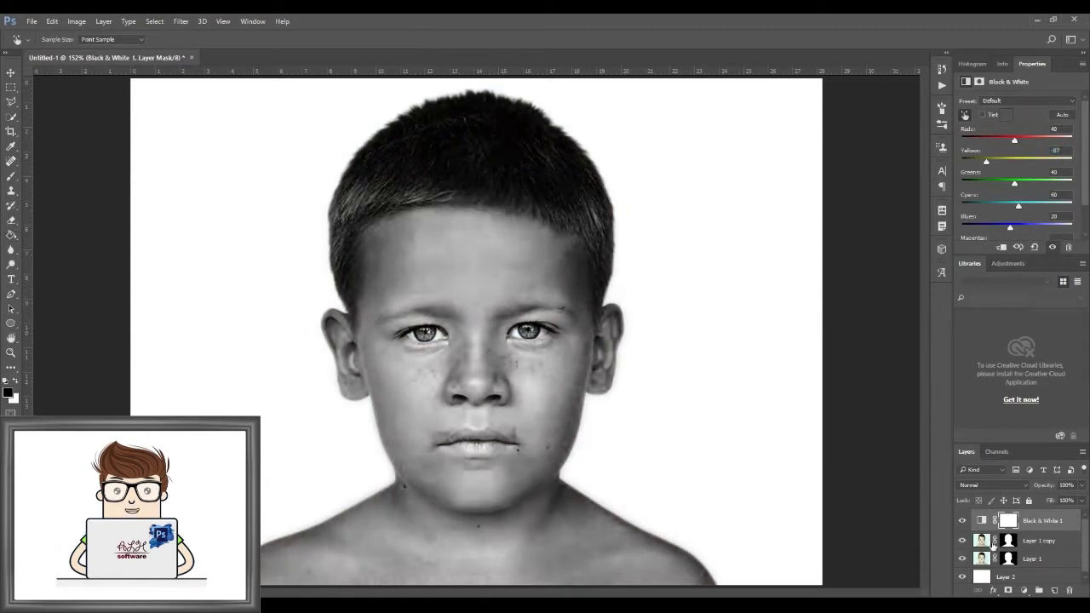
{"action": "left_click", "coordinate": [982, 545]}
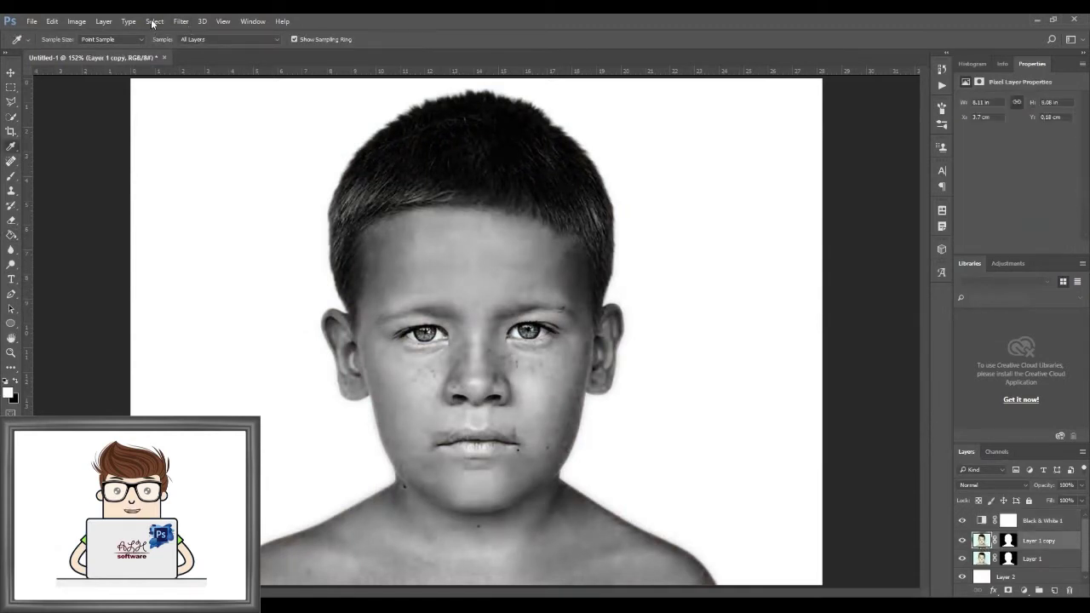
Apply Surface Blur to Layer 1 copy with Radius 13 pixels and Threshold 23 levels
{"action": "left_click", "coordinate": [178, 21]}
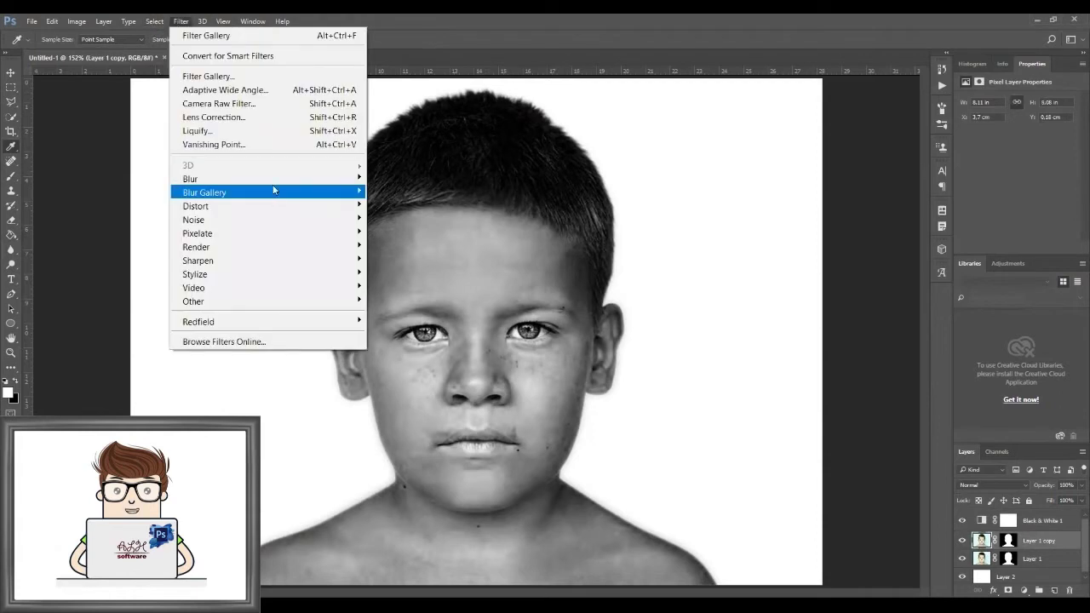
{"action": "mouse_move", "coordinate": [264, 178]}
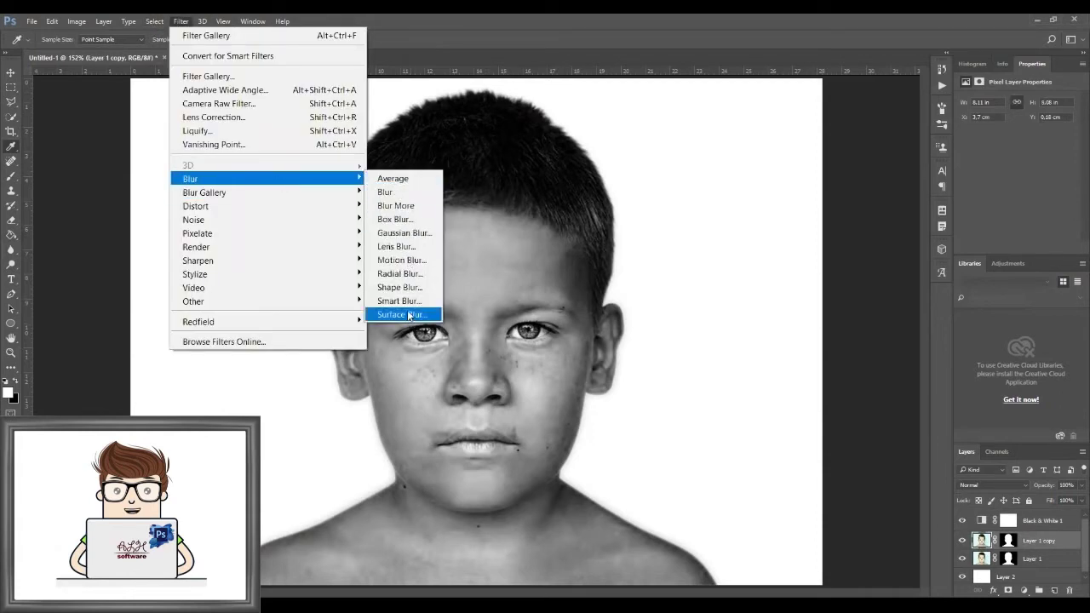
{"action": "left_click", "coordinate": [409, 315]}
{"action": "left_click_drag", "start_coordinate": [617, 341], "coordinate": [614, 339]}
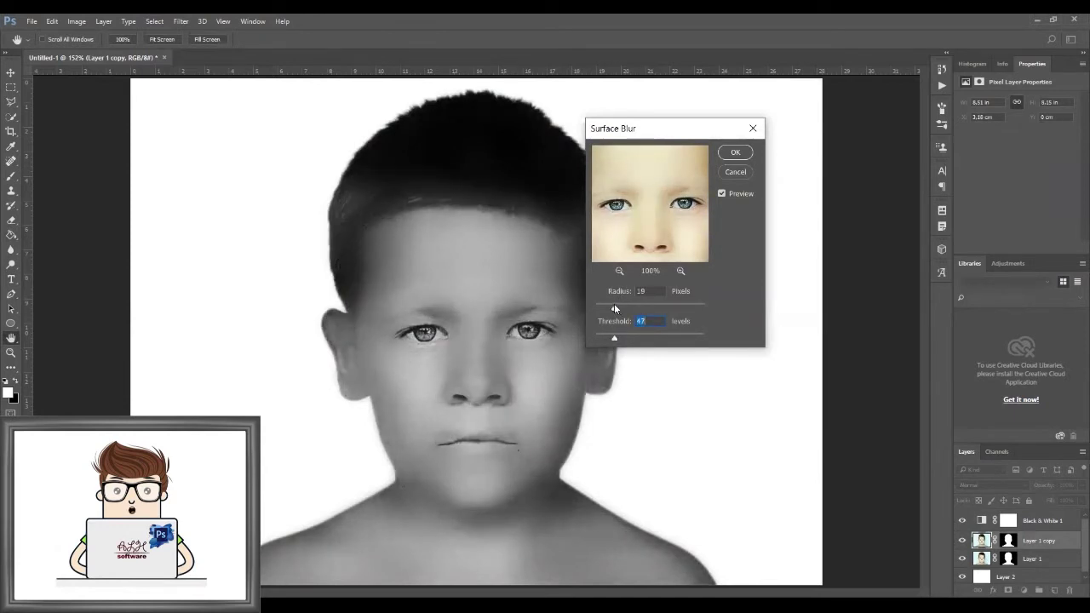
{"action": "left_click_drag", "start_coordinate": [614, 308], "coordinate": [603, 338]}
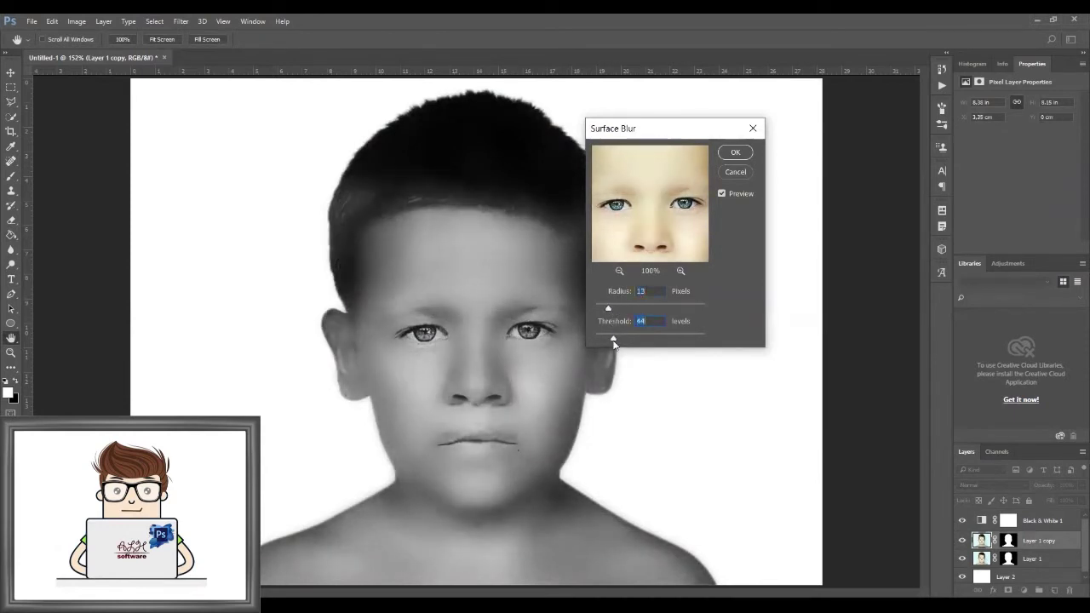
{"action": "left_click", "coordinate": [730, 153]}
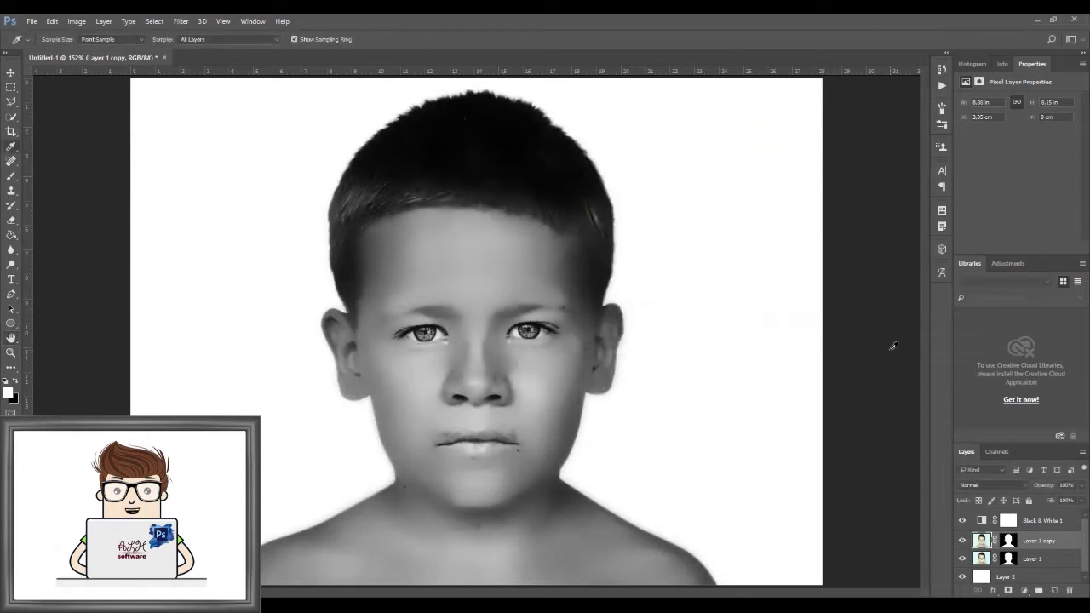
Apply Reduce Noise with Strength 5 and Reduce Color Noise 3%
{"action": "left_click", "coordinate": [180, 22]}
{"action": "mouse_move", "coordinate": [193, 219]}
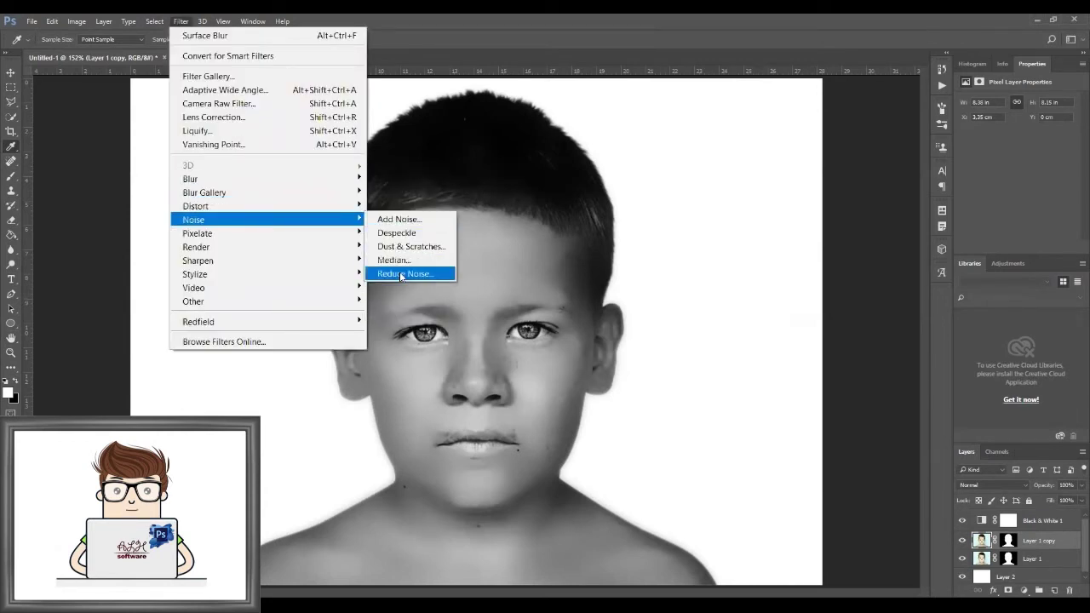
{"action": "left_click", "coordinate": [400, 272]}
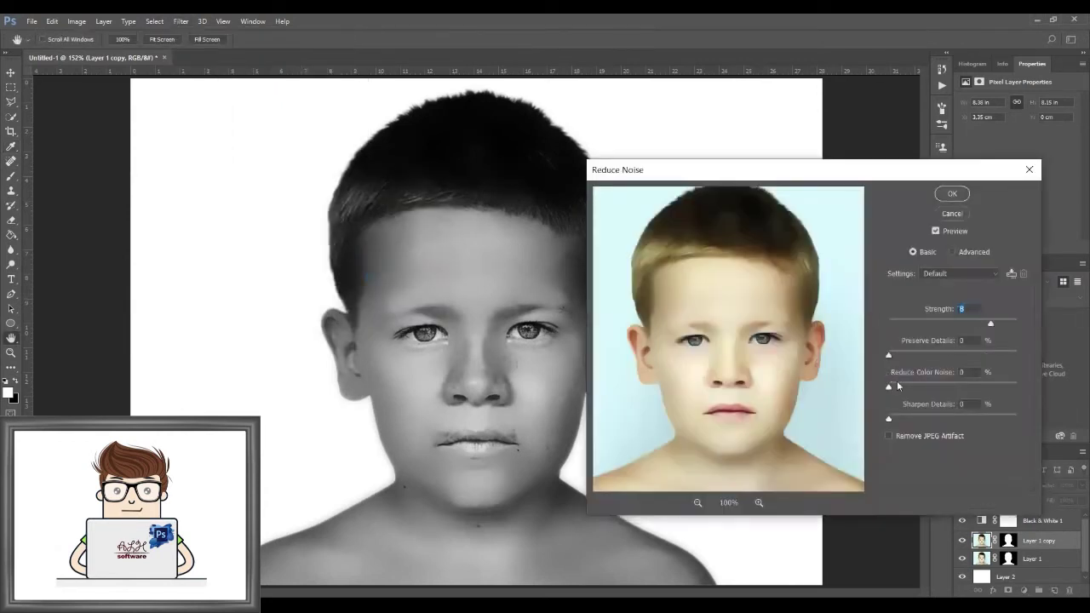
{"action": "left_click_drag", "start_coordinate": [890, 389], "coordinate": [892, 389]}
{"action": "left_click_drag", "start_coordinate": [992, 326], "coordinate": [957, 326]}
{"action": "left_click", "coordinate": [952, 193]}
Apply the Dust & Scratches filter with its default settings
{"action": "left_click", "coordinate": [180, 20]}
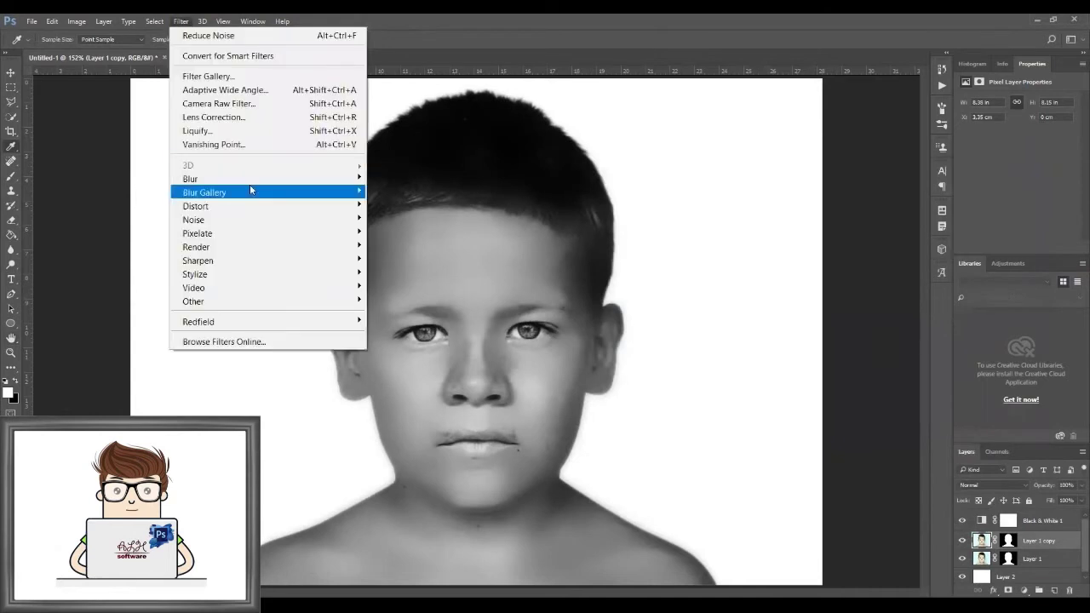
{"action": "mouse_move", "coordinate": [194, 220]}
{"action": "left_click", "coordinate": [392, 248]}
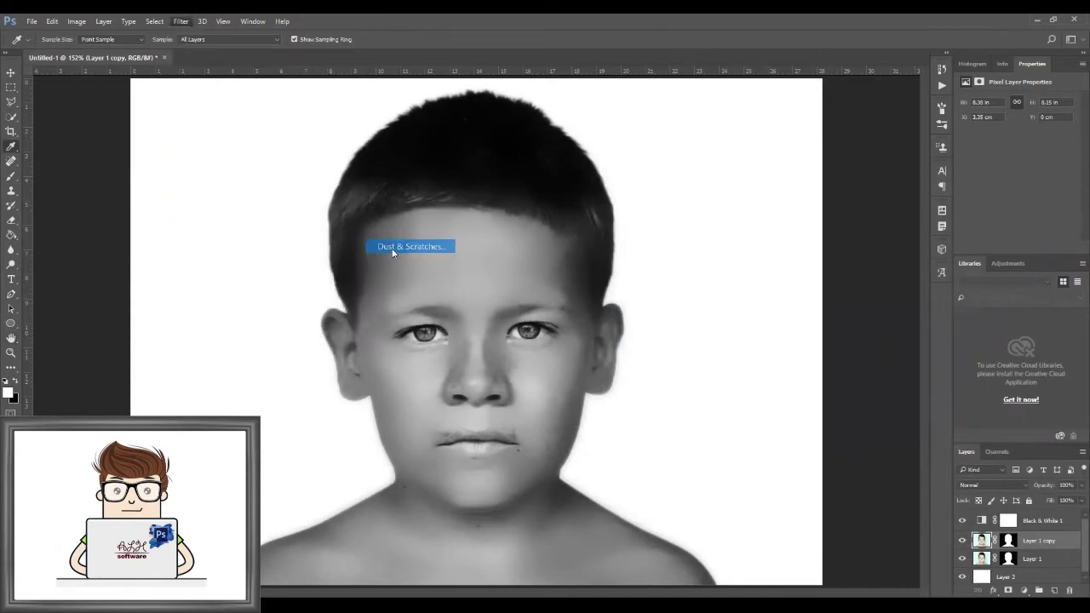
{"action": "key", "text": "Return"}
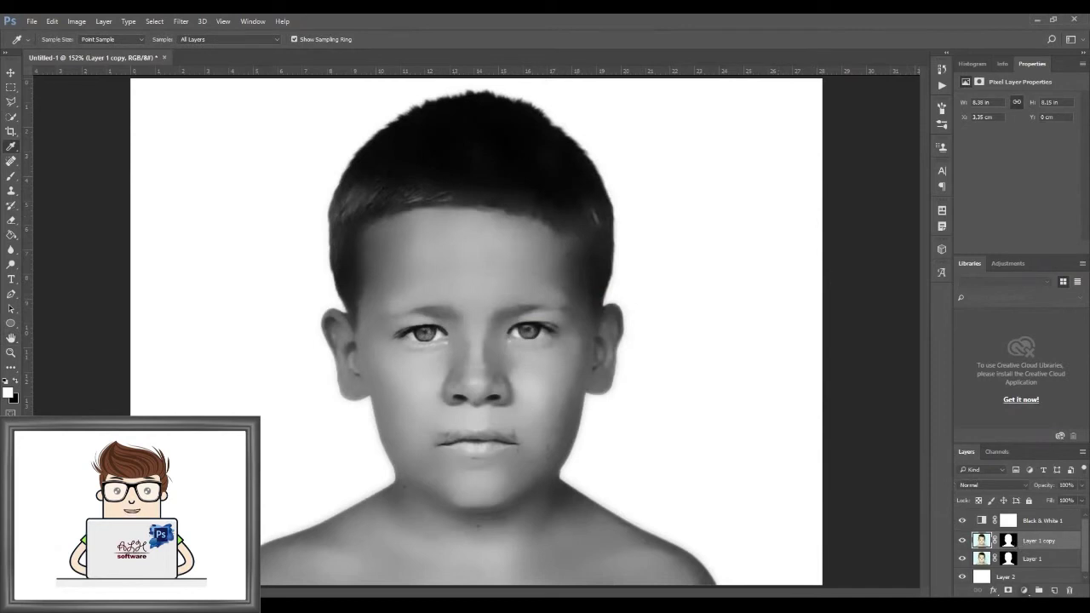
{"action": "left_click", "coordinate": [1023, 590]}
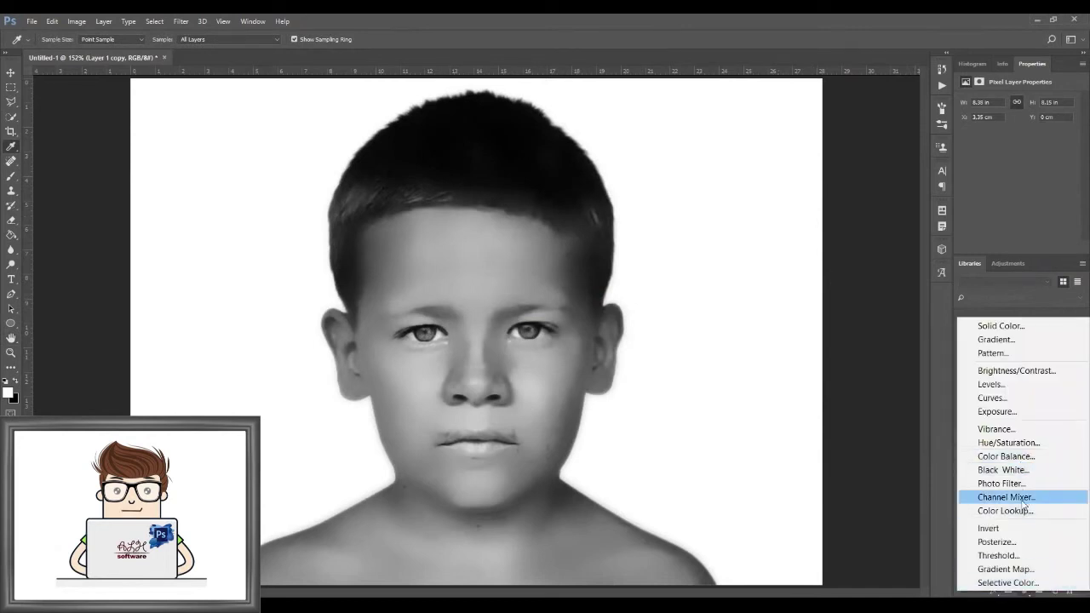
Add an Invert 1 adjustment layer above Black & White 1 and set it to Difference blending
{"action": "left_click", "coordinate": [1022, 527]}
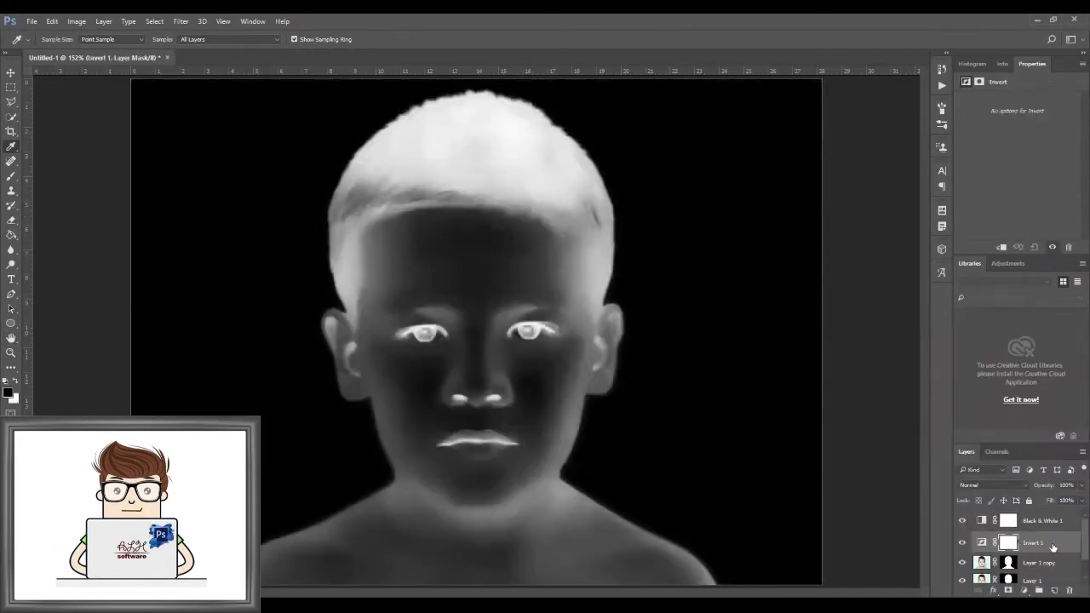
{"action": "left_click_drag", "start_coordinate": [1022, 542], "coordinate": [1030, 515]}
{"action": "left_click", "coordinate": [992, 485]}
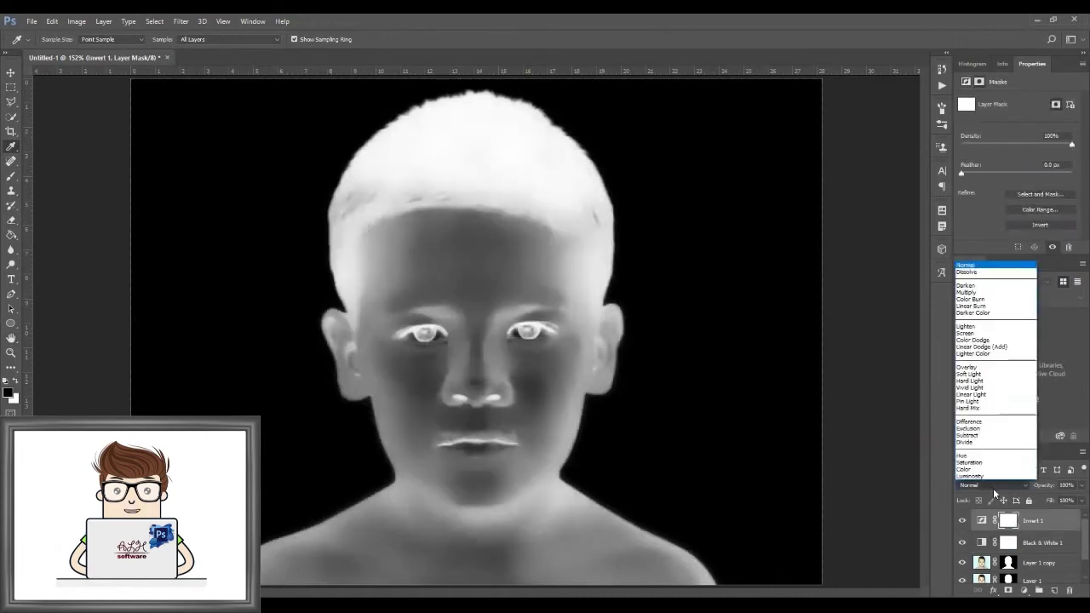
{"action": "left_click", "coordinate": [991, 421]}
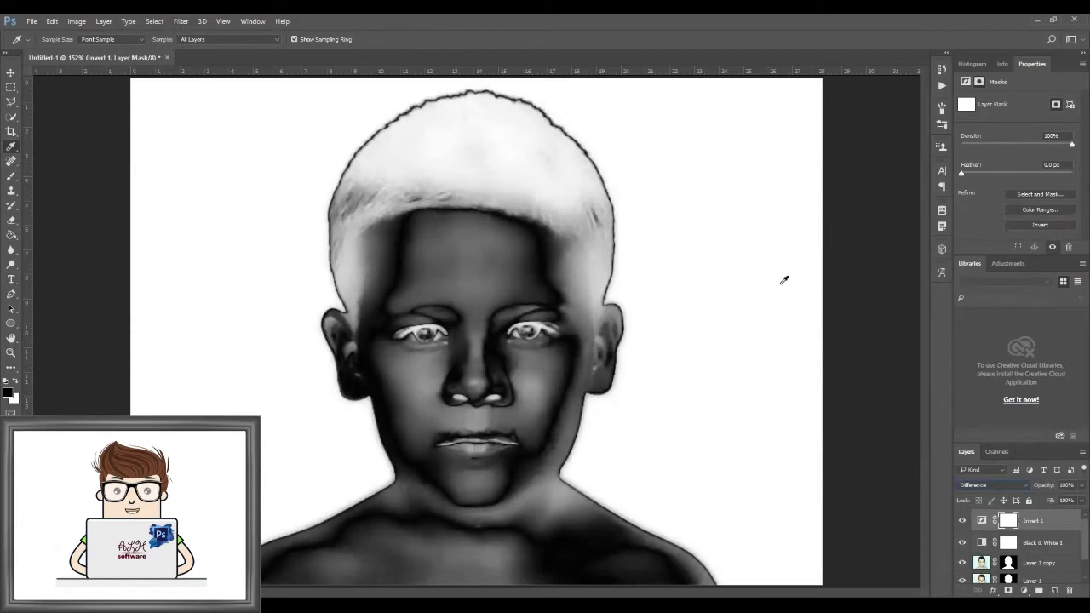
{"action": "left_click", "coordinate": [1023, 590]}
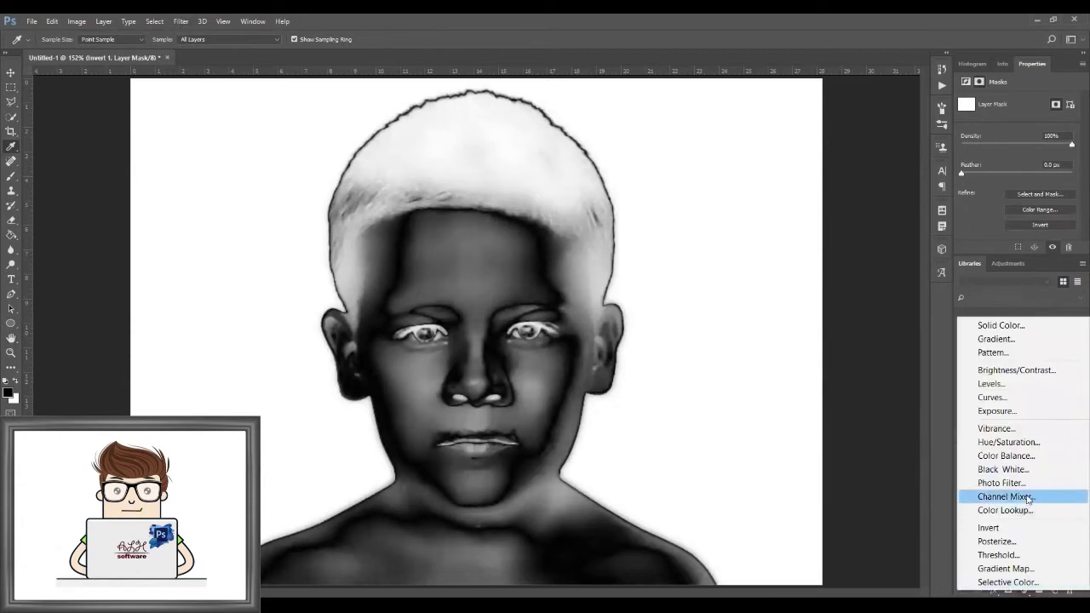
Try a Levels adjustment layer, then delete it
{"action": "left_click", "coordinate": [1020, 384]}
{"action": "mouse_move", "coordinate": [1071, 181]}
{"action": "left_mouse_down"}
{"action": "mouse_move", "coordinate": [1017, 181]}
{"action": "mouse_move", "coordinate": [1071, 182]}
{"action": "left_mouse_up"}
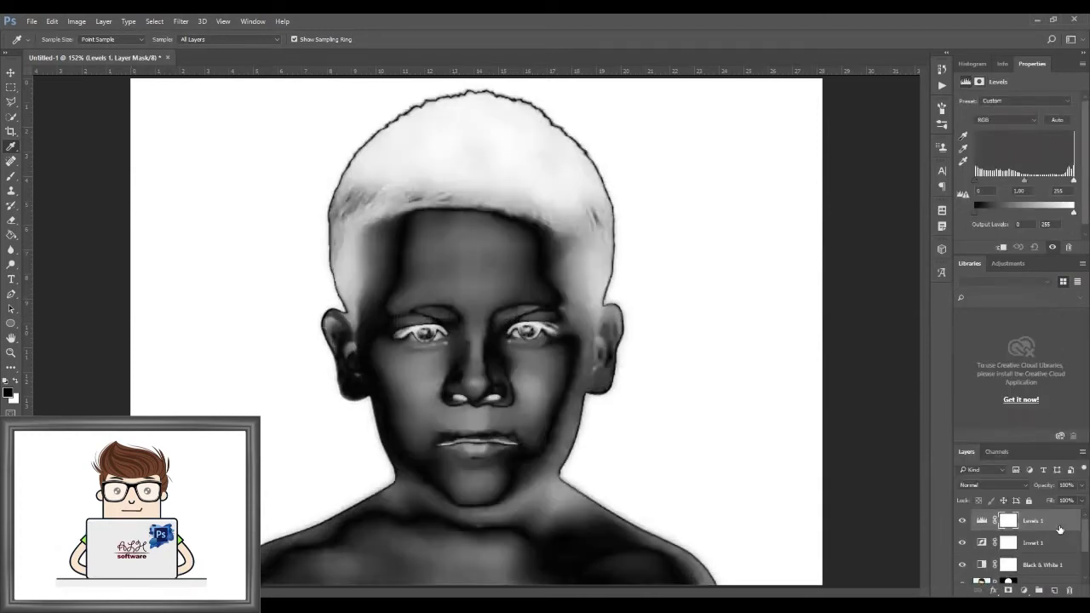
{"action": "key", "text": "Delete"}
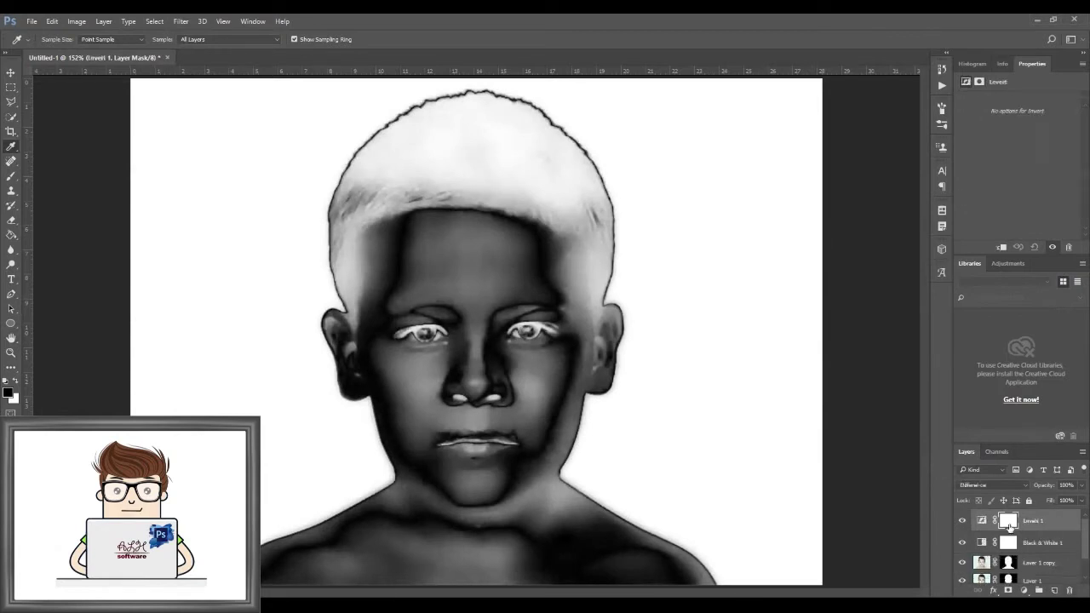
{"action": "left_click", "coordinate": [1057, 538]}
Merge Invert 1 down through Layer 1 copy into one layer and duplicate it as Invert 1 copy
{"action": "left_click", "coordinate": [1055, 524]}
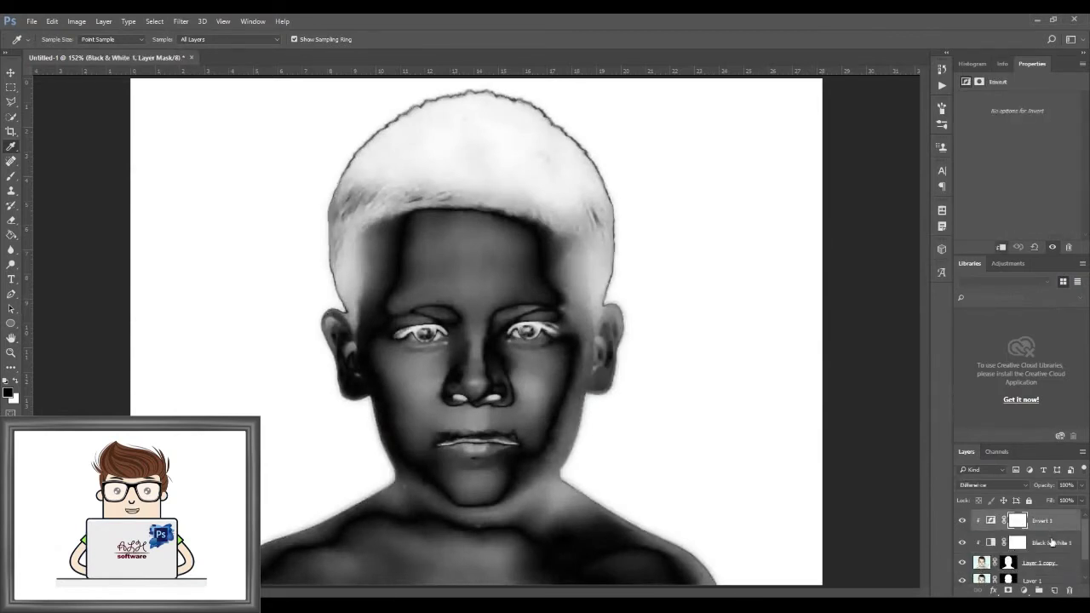
{"action": "left_click", "coordinate": [1049, 566], "text": "shift"}
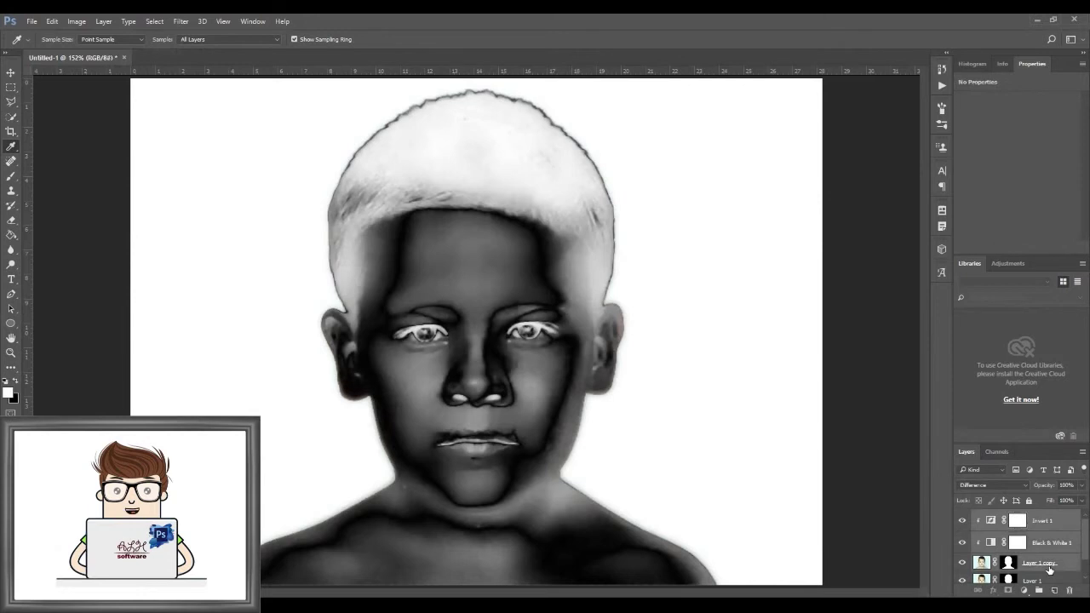
{"action": "right_click", "coordinate": [1035, 558]}
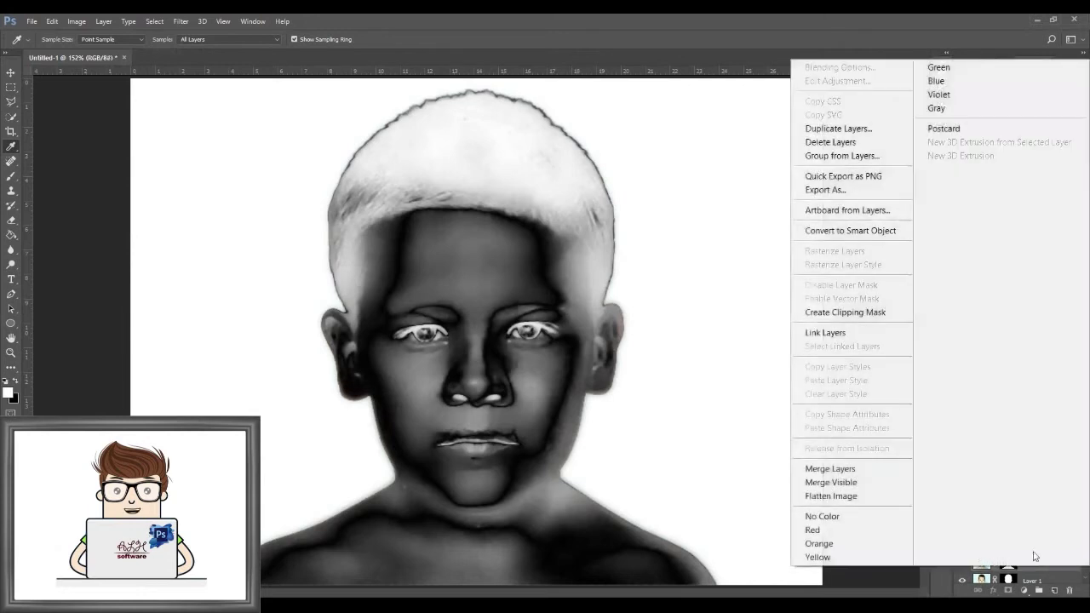
{"action": "left_click", "coordinate": [837, 469]}
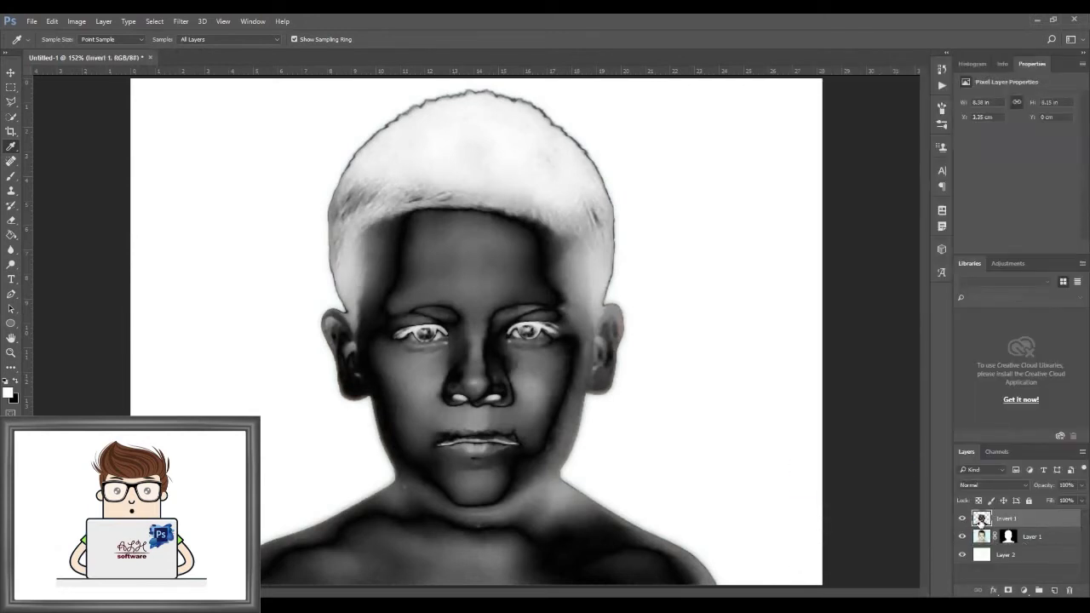
{"action": "key", "text": "ctrl+j"}
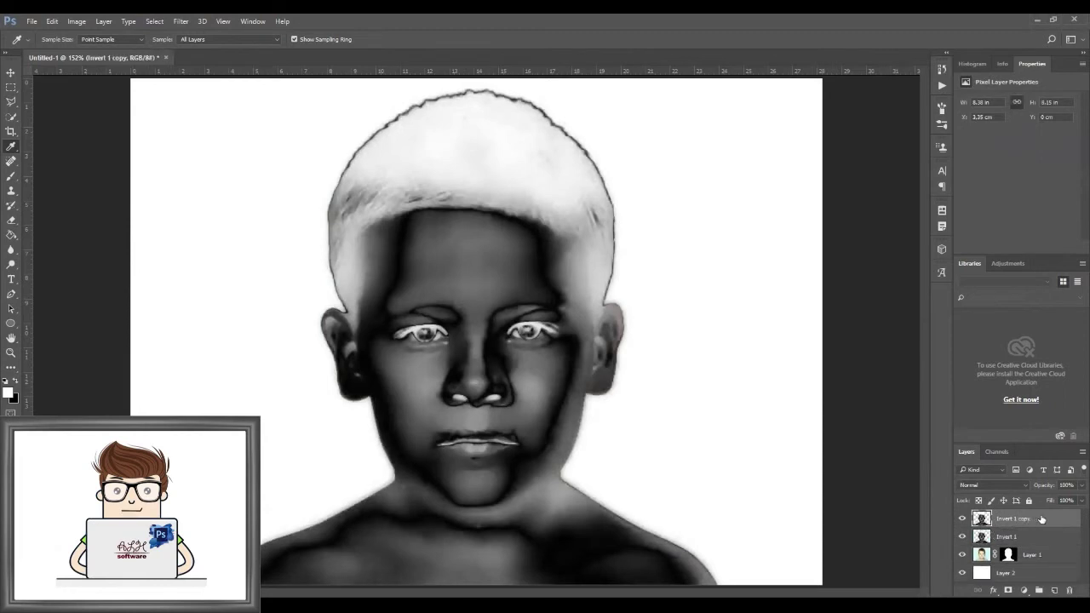
Add a Levels 1 adjustment with the white input lowered to 111 to whiten the sketch
{"action": "left_click", "coordinate": [1023, 590]}
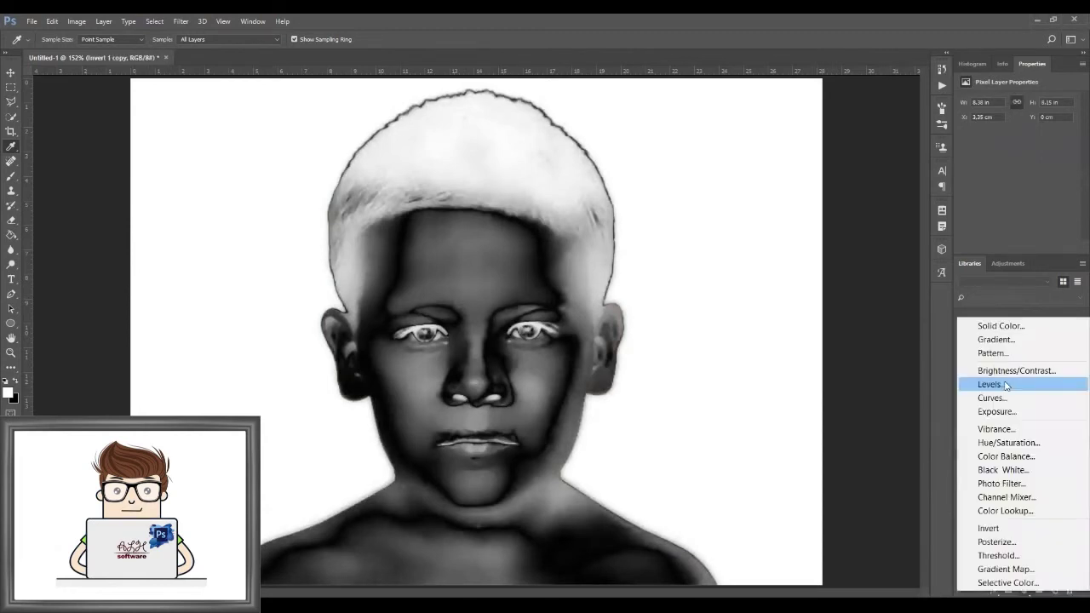
{"action": "left_click_drag", "start_coordinate": [1071, 180], "coordinate": [1011, 198]}
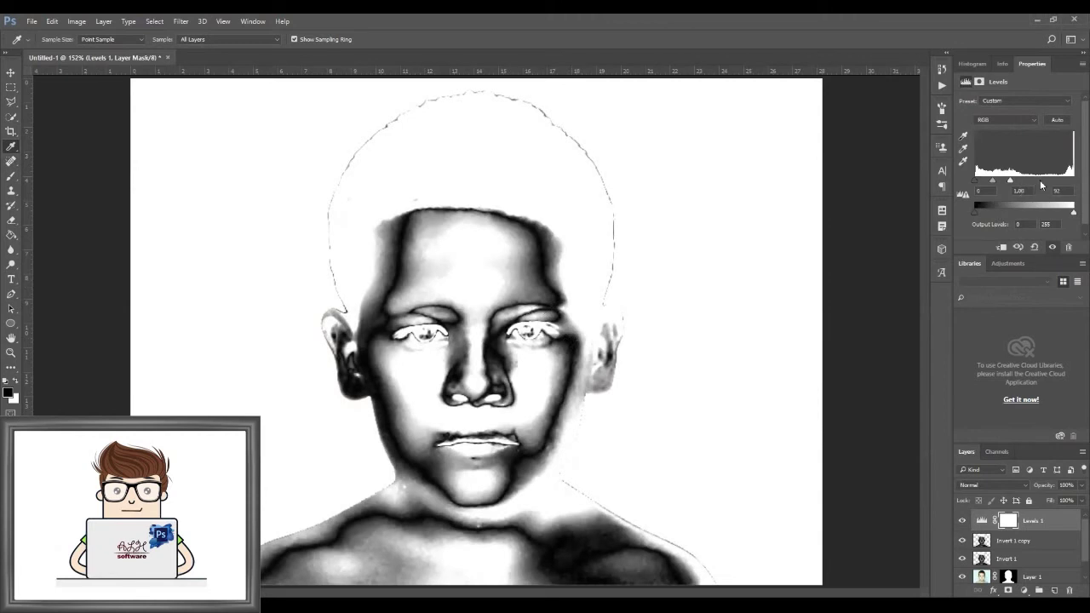
{"action": "left_click_drag", "start_coordinate": [1011, 186], "coordinate": [1018, 186]}
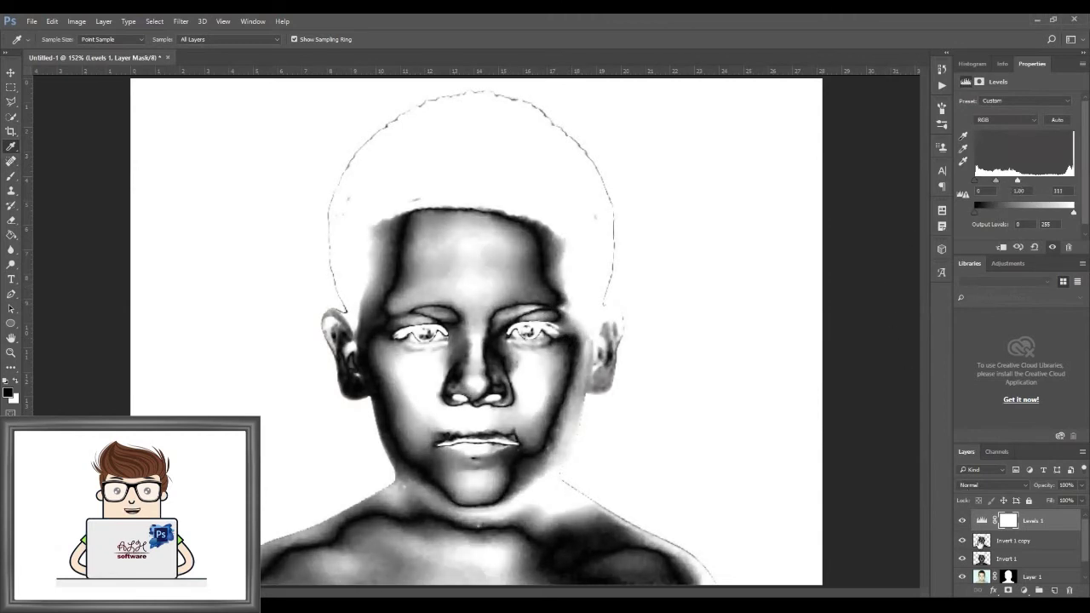
{"action": "left_click", "coordinate": [985, 545]}
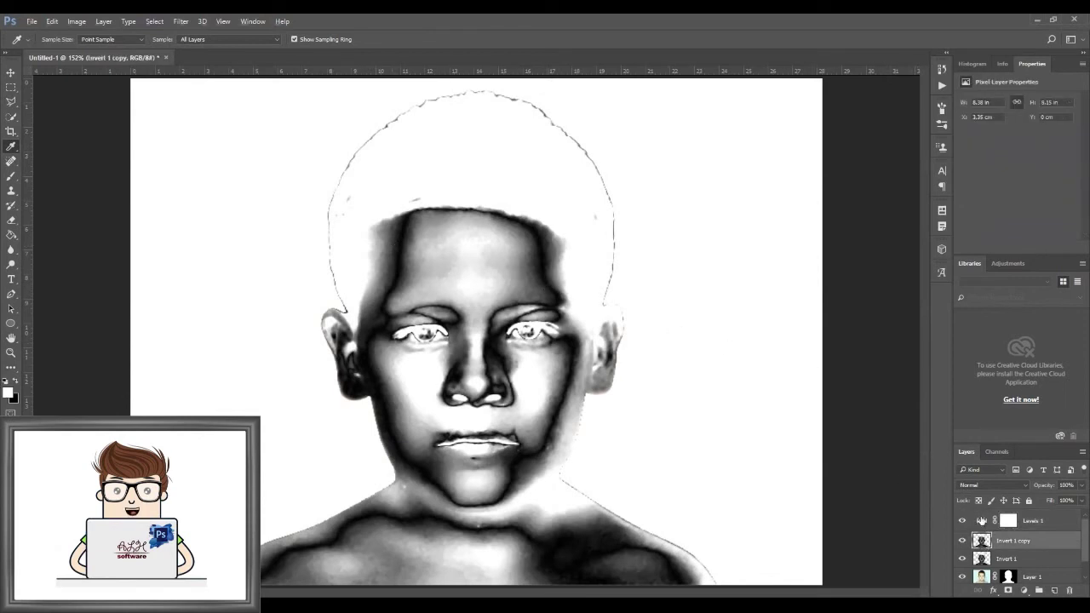
Clip Levels 1 to Invert 1 copy and merge the two layers
{"action": "left_click", "coordinate": [981, 520]}
{"action": "left_click", "coordinate": [979, 527], "text": "alt"}
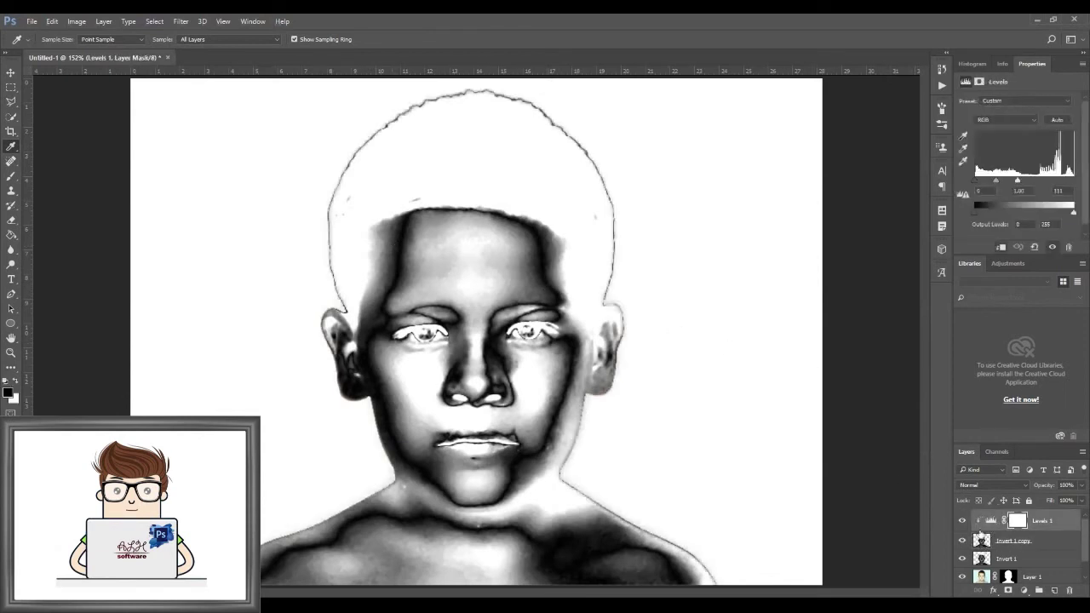
{"action": "key", "text": "ctrl+alt+a"}
{"action": "right_click", "coordinate": [1055, 545]}
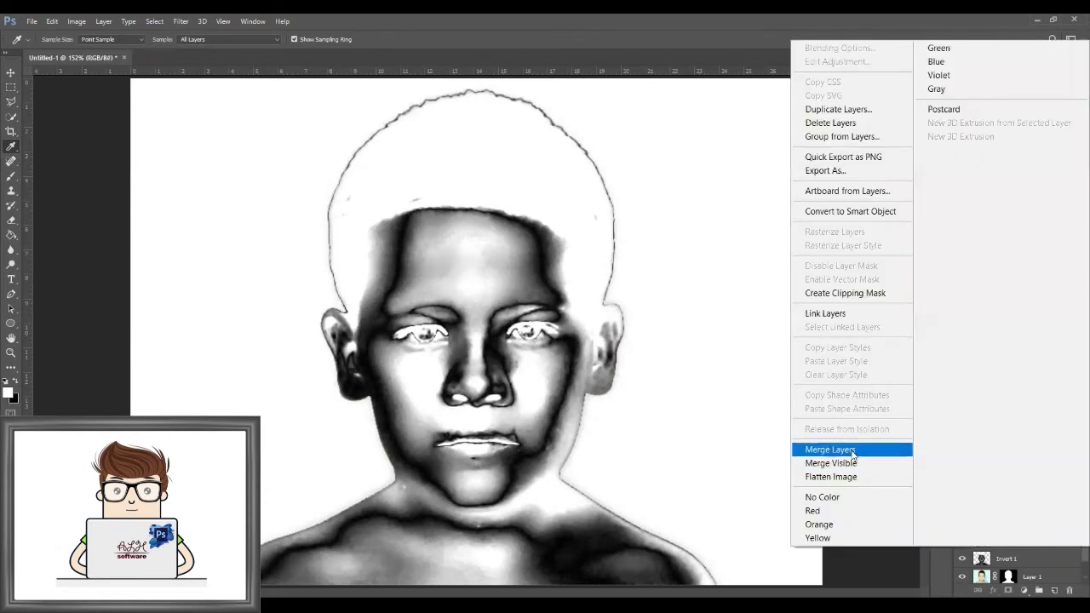
{"action": "left_click", "coordinate": [830, 449]}
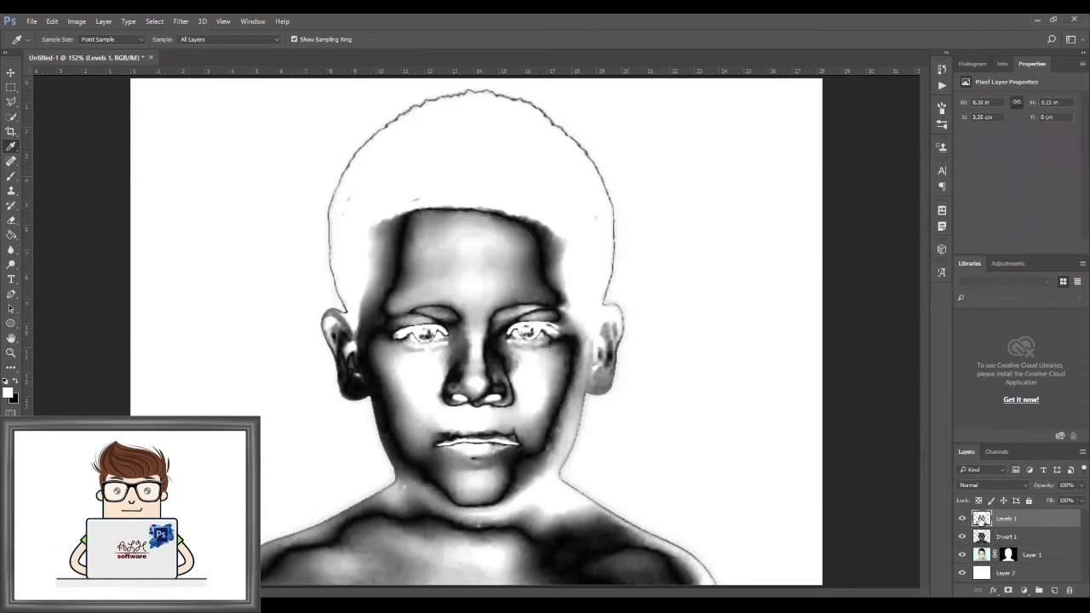
Erase the white hair on both sides, then merge with Invert 1 into Levels 1
{"action": "key", "text": "e"}
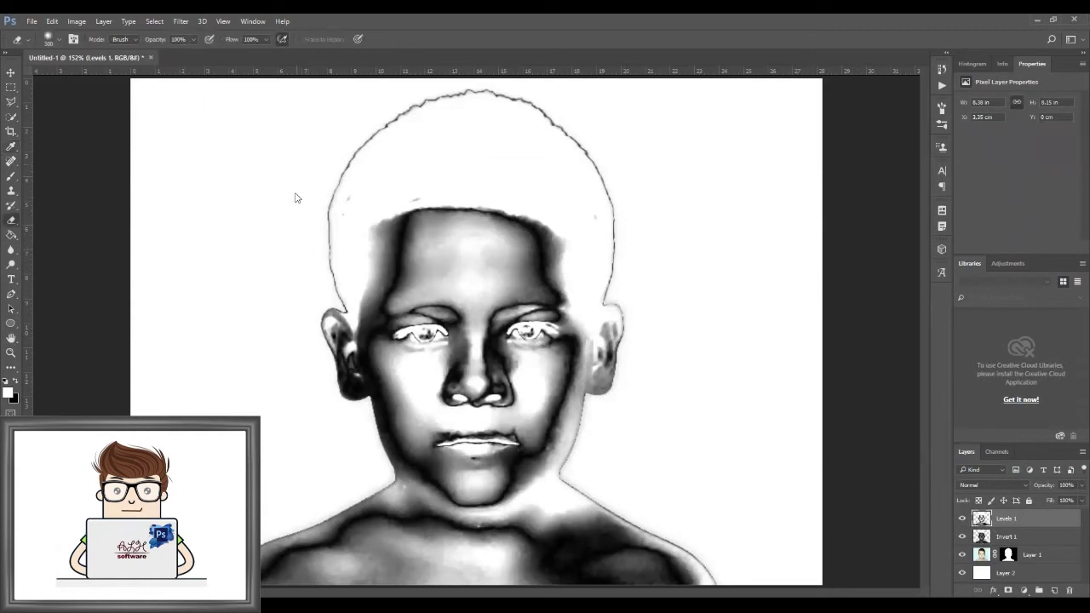
{"action": "left_click_drag", "start_coordinate": [297, 201], "coordinate": [426, 187]}
{"action": "left_click_drag", "start_coordinate": [598, 132], "coordinate": [502, 222]}
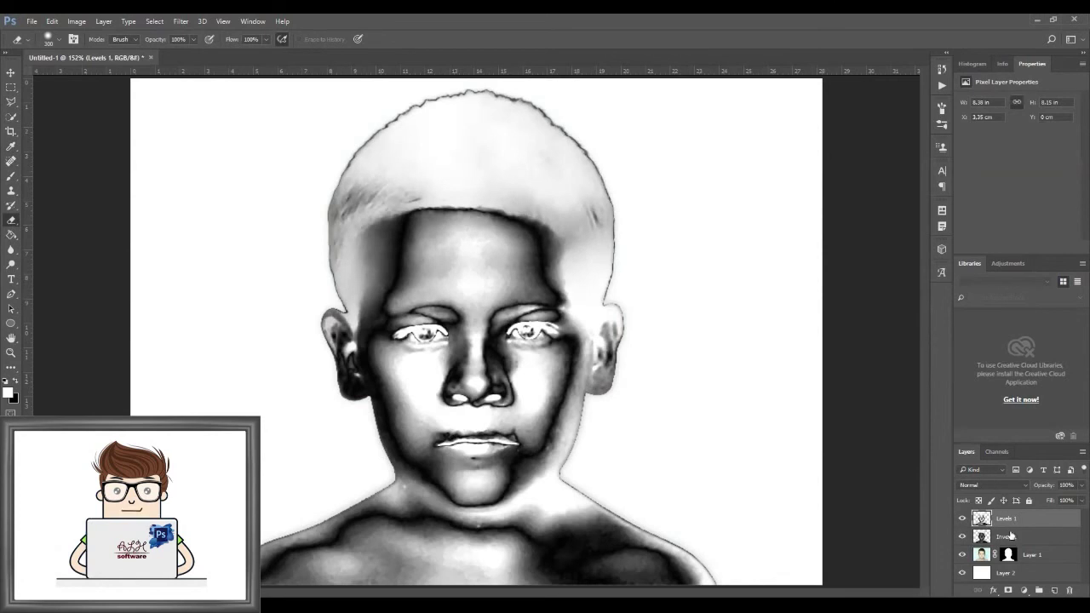
{"action": "left_click", "coordinate": [1012, 530], "text": "shift"}
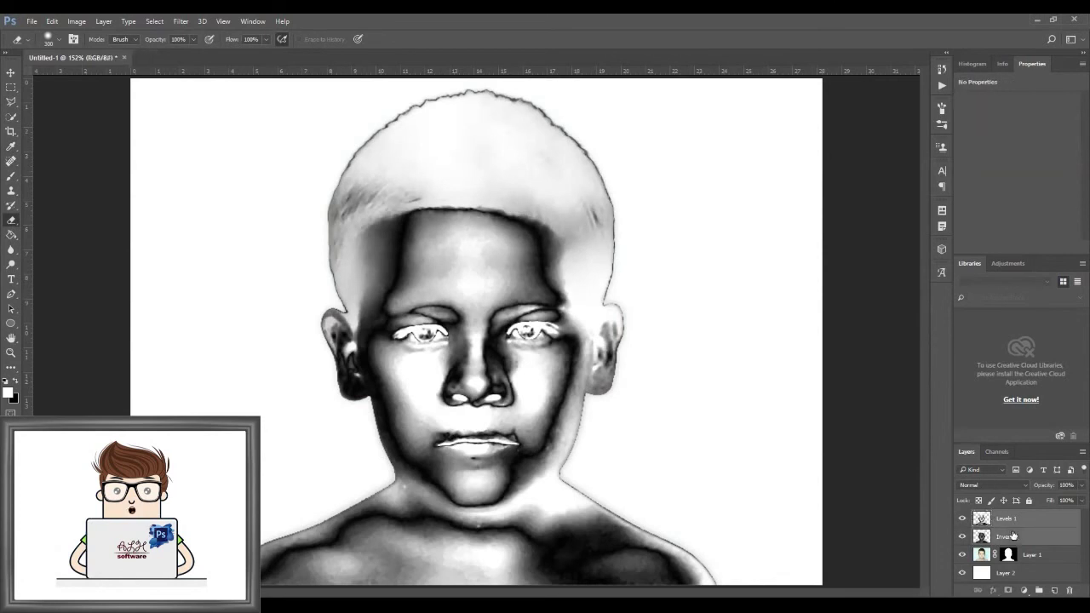
{"action": "right_click", "coordinate": [1012, 531]}
{"action": "left_click", "coordinate": [835, 434]}
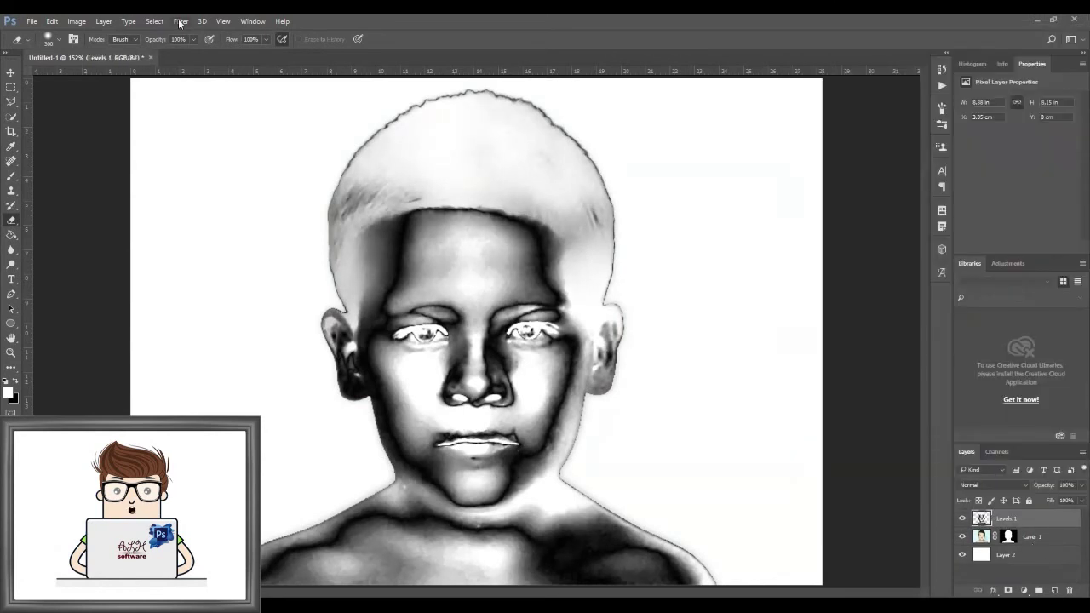
Apply the Filter Gallery's Plastic Wrap with Detail 1 and Highlight Strength 11
{"action": "left_click", "coordinate": [178, 21]}
{"action": "left_click", "coordinate": [215, 76]}
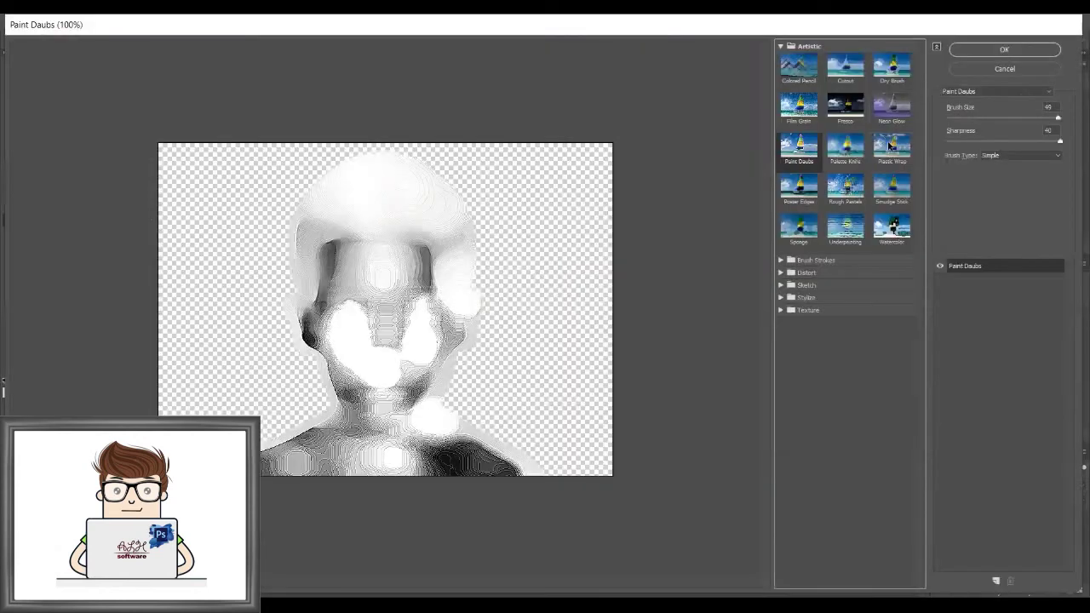
{"action": "left_click", "coordinate": [888, 146]}
{"action": "left_click", "coordinate": [969, 141]}
{"action": "left_click_drag", "start_coordinate": [975, 141], "coordinate": [946, 141]}
{"action": "left_click_drag", "start_coordinate": [1014, 119], "coordinate": [1006, 120]}
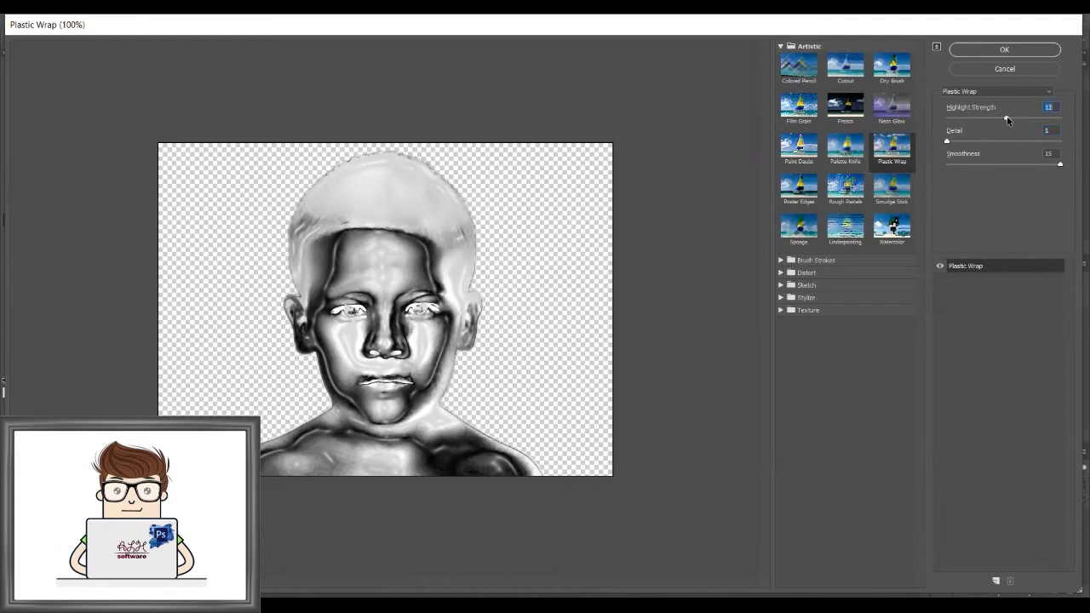
{"action": "left_click", "coordinate": [1028, 52]}
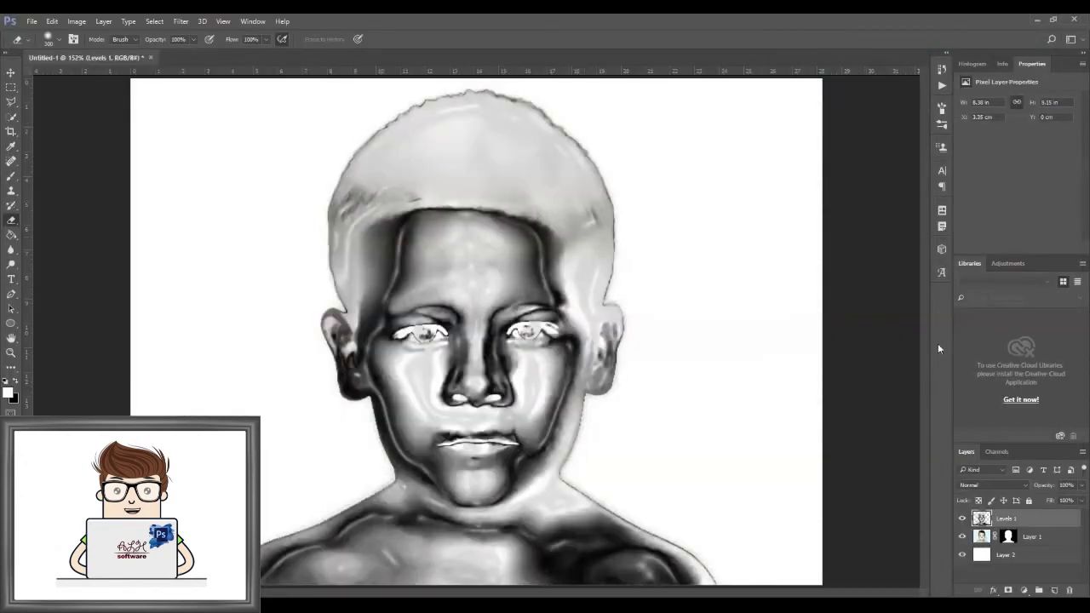
Add a colorized Hue/Saturation layer with Hue 52 and Saturation about 61 to tint the portrait gold
{"action": "left_click", "coordinate": [1024, 587]}
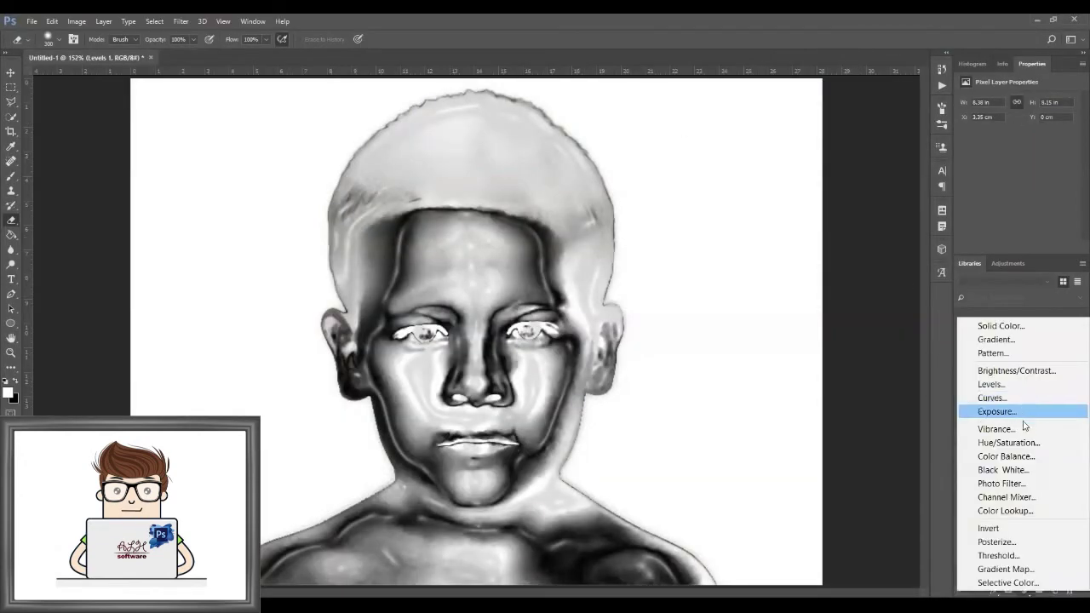
{"action": "left_click", "coordinate": [1026, 442]}
{"action": "left_click", "coordinate": [1011, 198]}
{"action": "left_click_drag", "start_coordinate": [990, 163], "coordinate": [1031, 163]}
{"action": "mouse_move", "coordinate": [962, 140]}
{"action": "left_mouse_down"}
{"action": "mouse_move", "coordinate": [996, 140]}
{"action": "mouse_move", "coordinate": [978, 144]}
{"action": "left_mouse_up"}
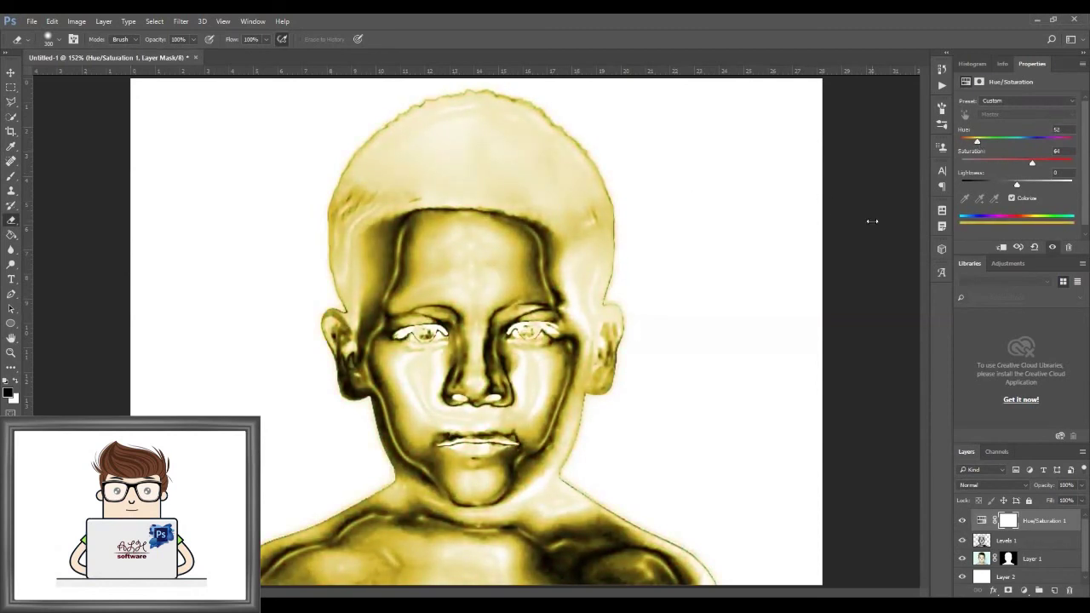
{"action": "left_click", "coordinate": [1034, 526]}
{"action": "left_click", "coordinate": [1034, 542], "text": "shift"}
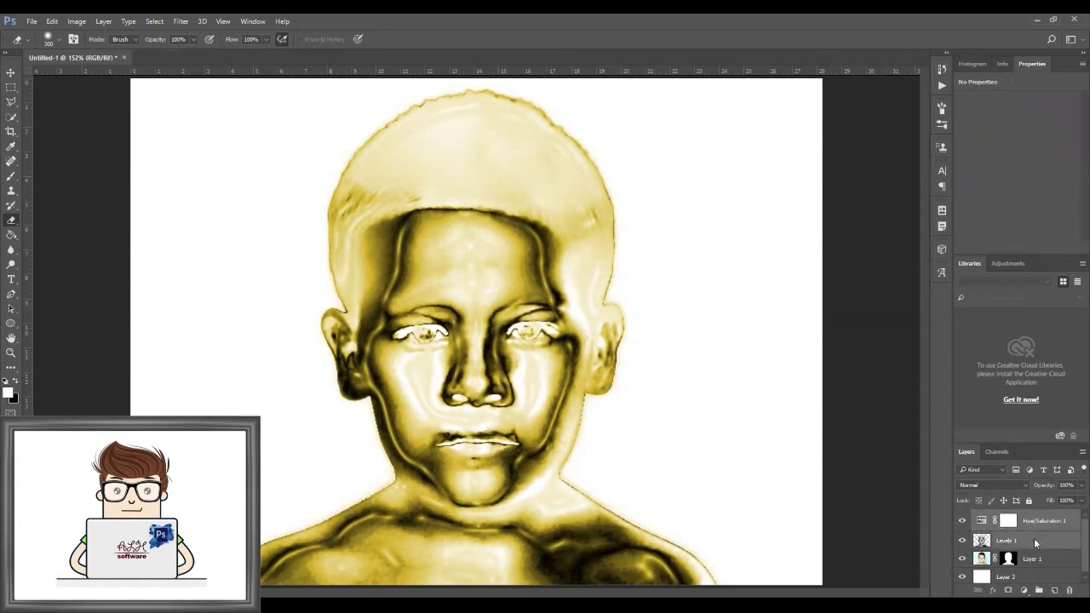
Merge Hue/Saturation 1 and Levels 1 into one gold layer, then toggle its visibility to compare
{"action": "right_click", "coordinate": [1034, 542]}
{"action": "left_click", "coordinate": [854, 444]}
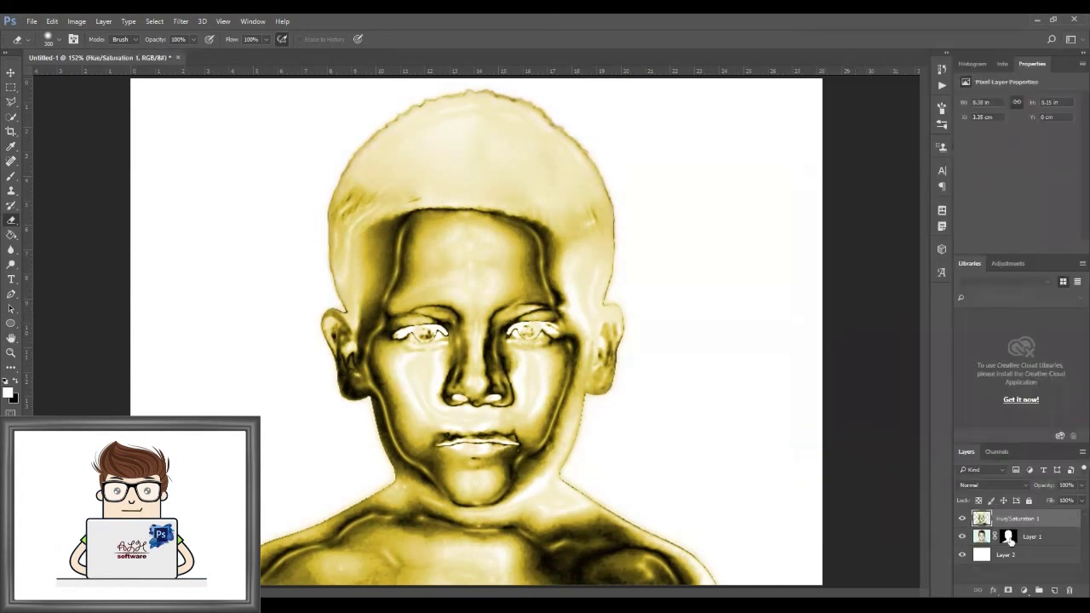
{"action": "left_click", "coordinate": [1008, 536]}
{"action": "left_click", "coordinate": [961, 517]}
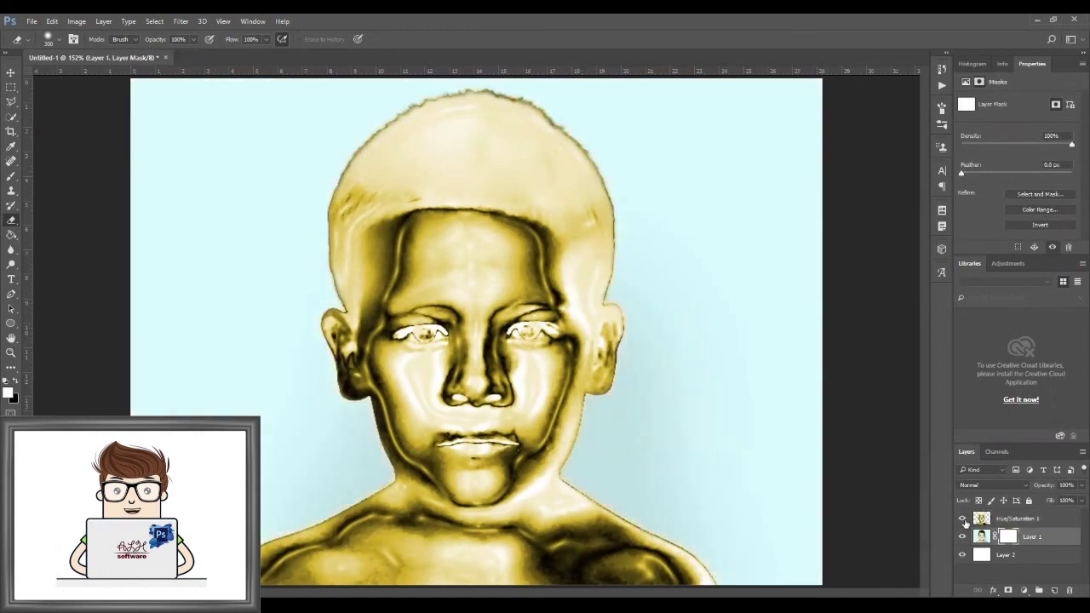
{"action": "left_click", "coordinate": [962, 518]}
{"action": "left_click", "coordinate": [962, 517]}
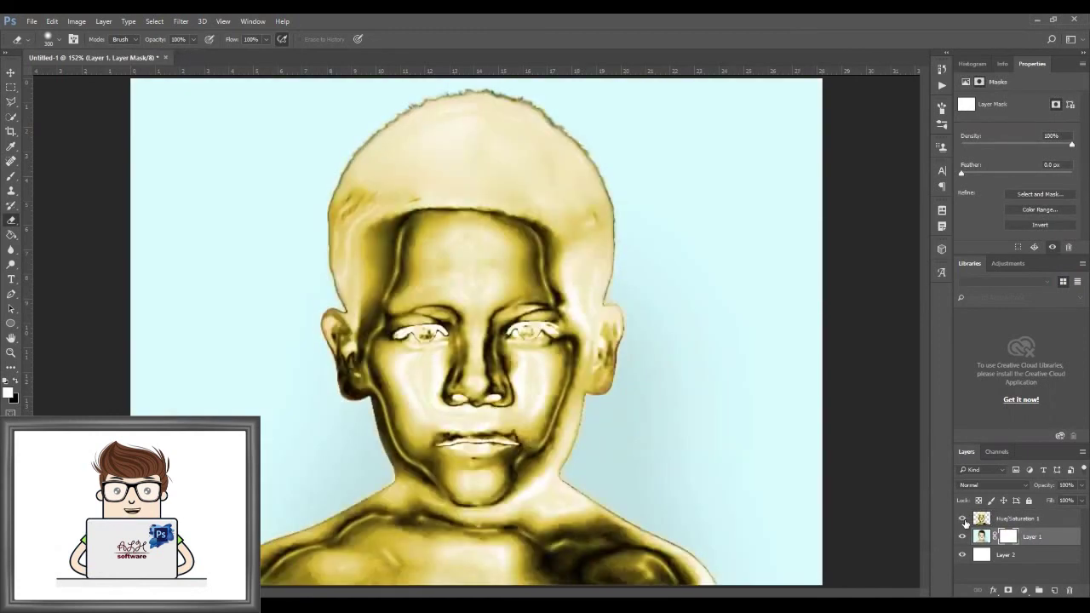